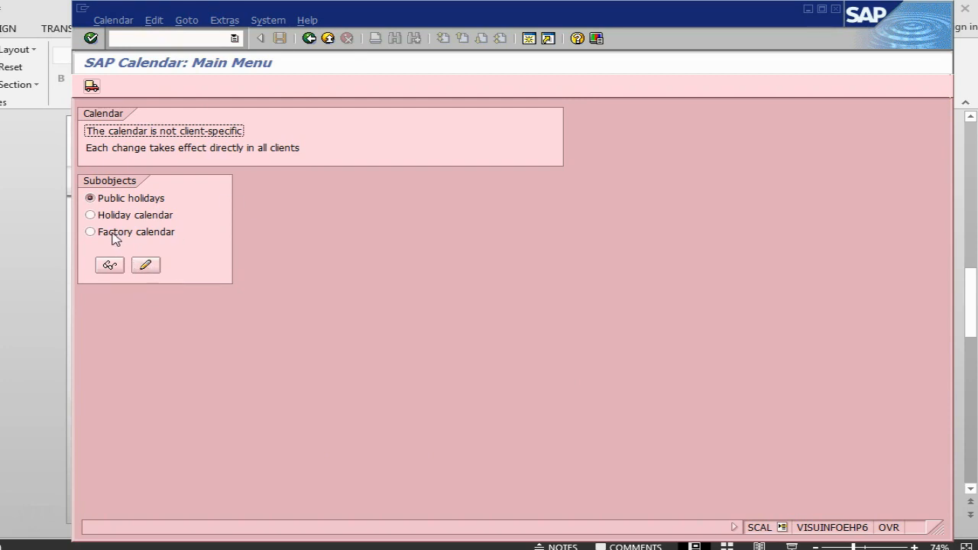
- Display the factory calendar overview and view the definition of T1 Test Calendar, returning to the overview
click(114, 235)
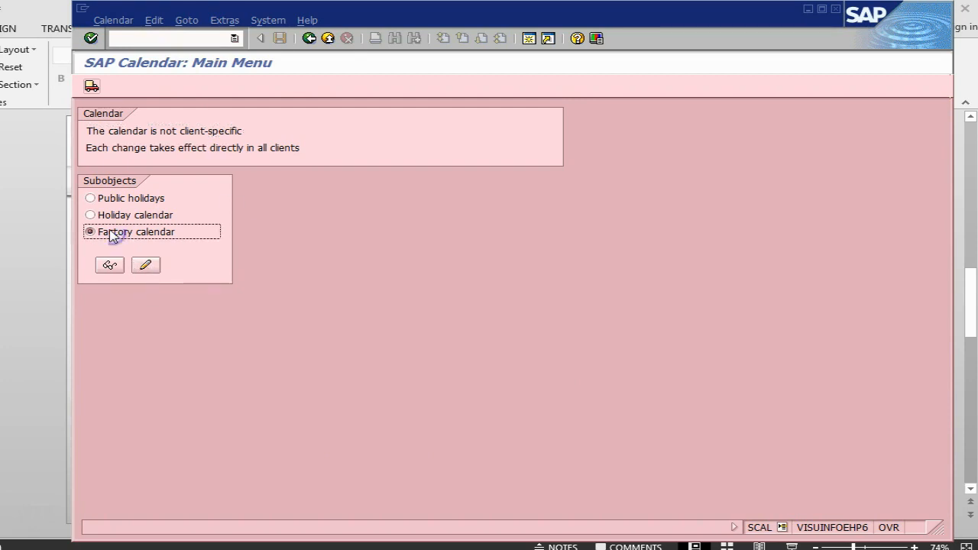
click(114, 270)
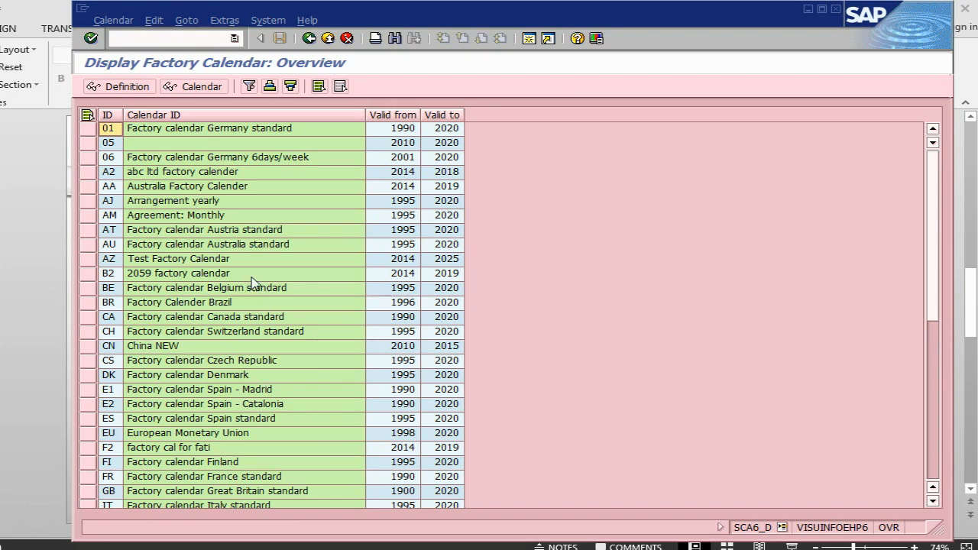
scroll(205, 308, down, 3)
scroll(205, 308, down, 5)
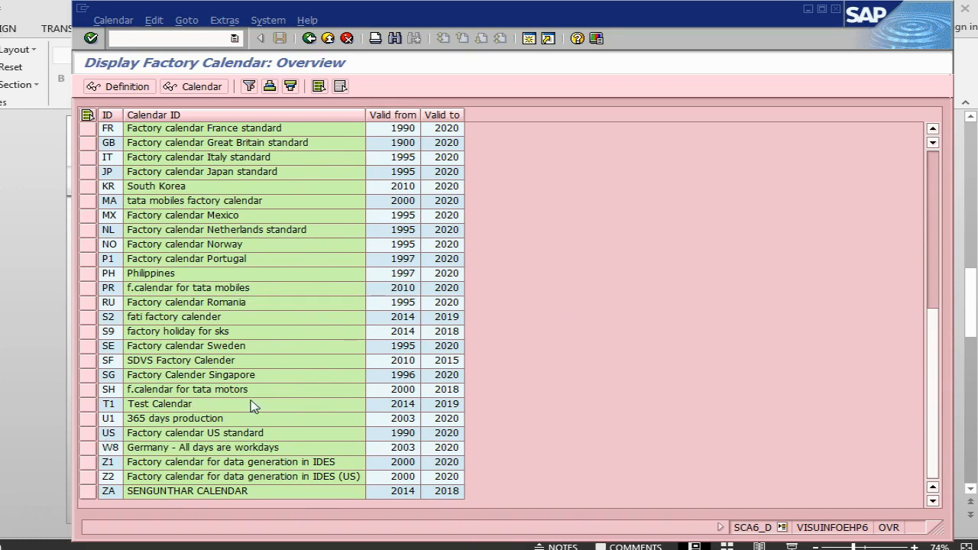
click(93, 404)
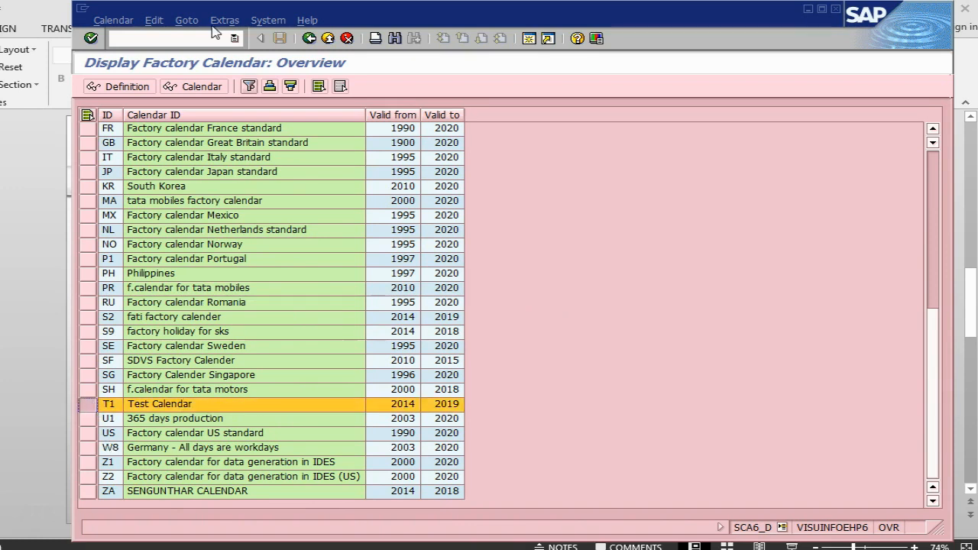
click(116, 87)
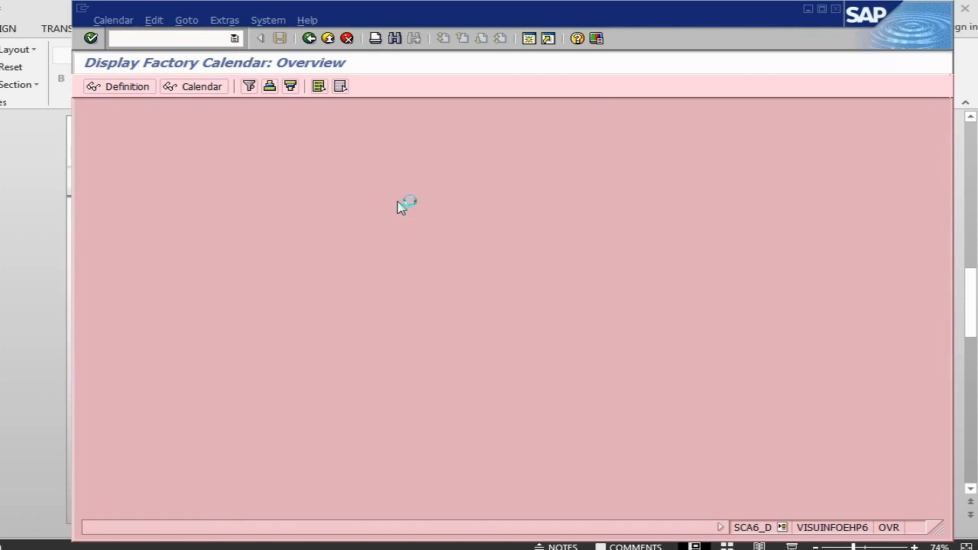
click(309, 39)
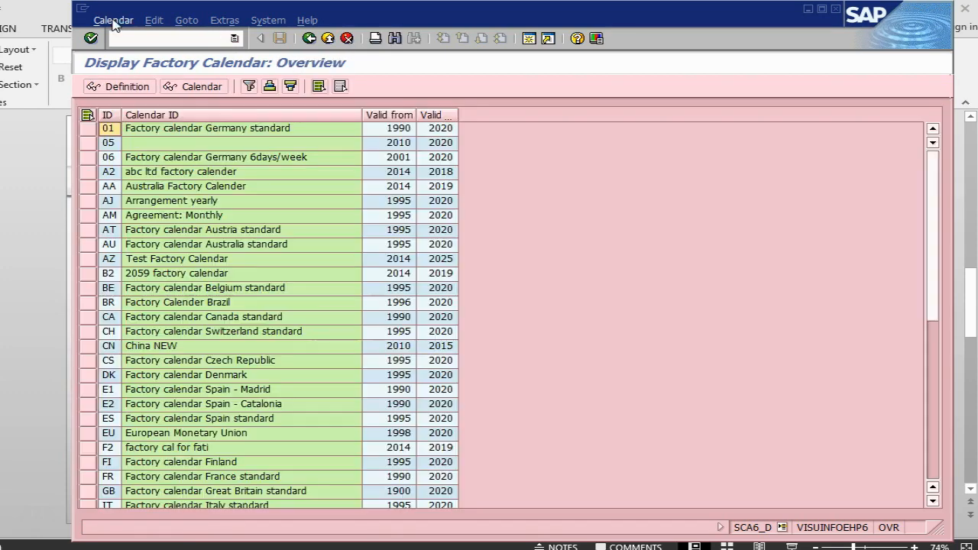
click(113, 21)
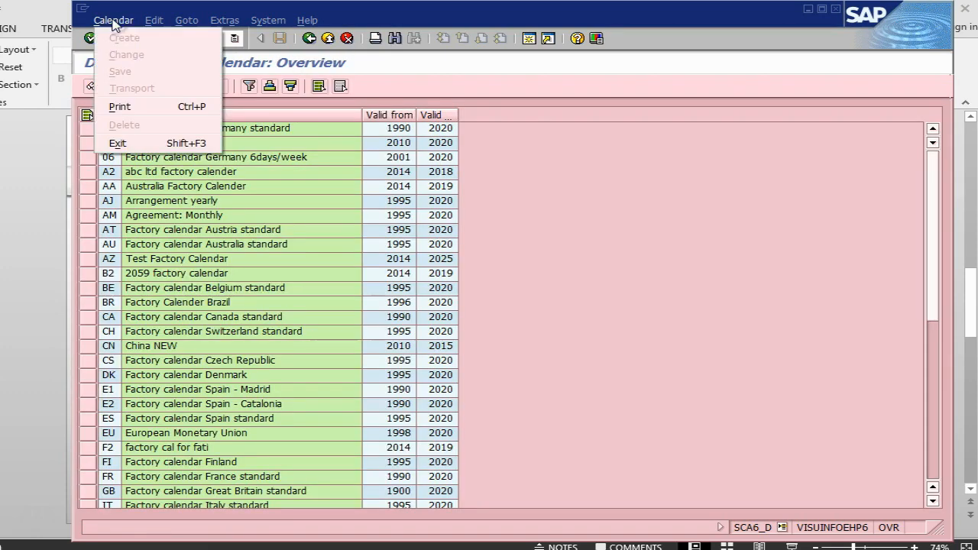
click(154, 21)
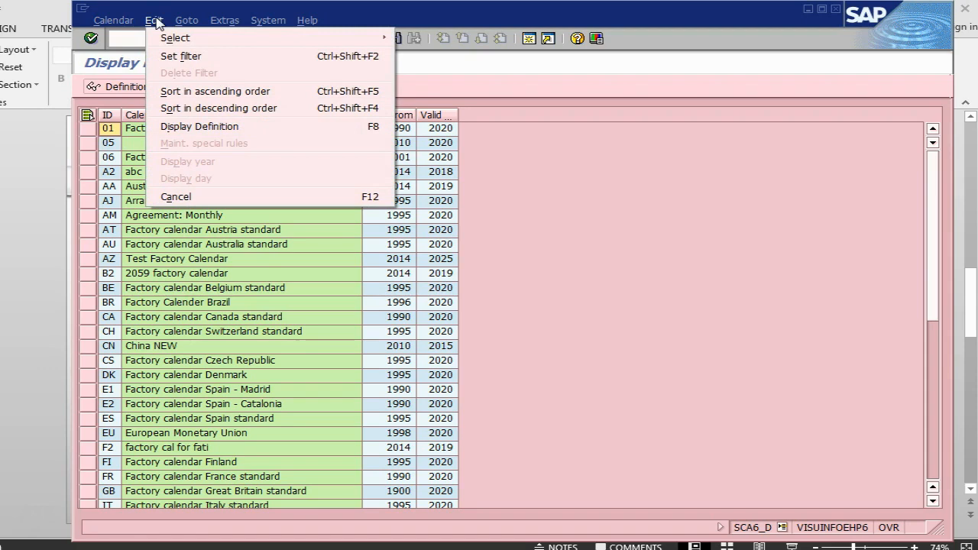
click(554, 312)
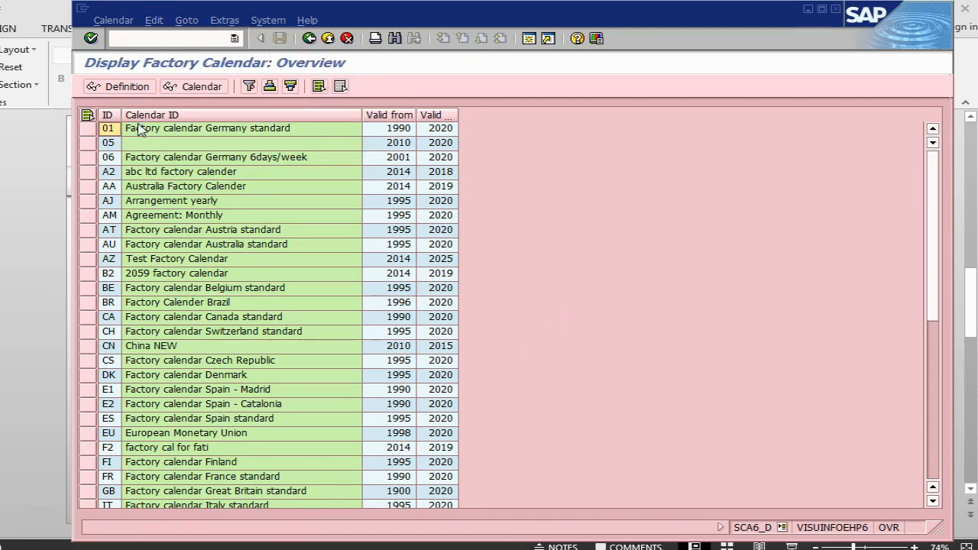
- Examine the definition of factory calendar AZ Test Factory Calendar, including its description, validity years and holiday calendar ID
click(93, 260)
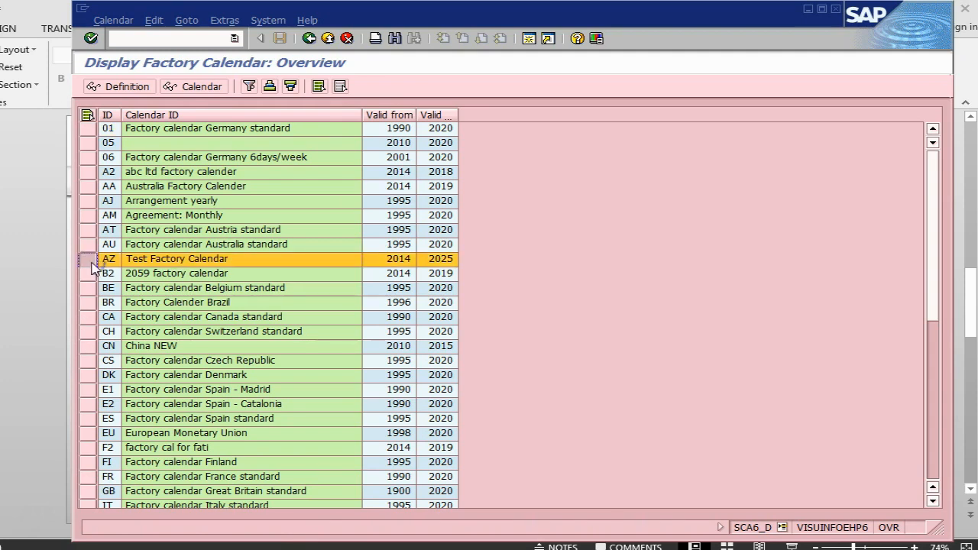
click(118, 86)
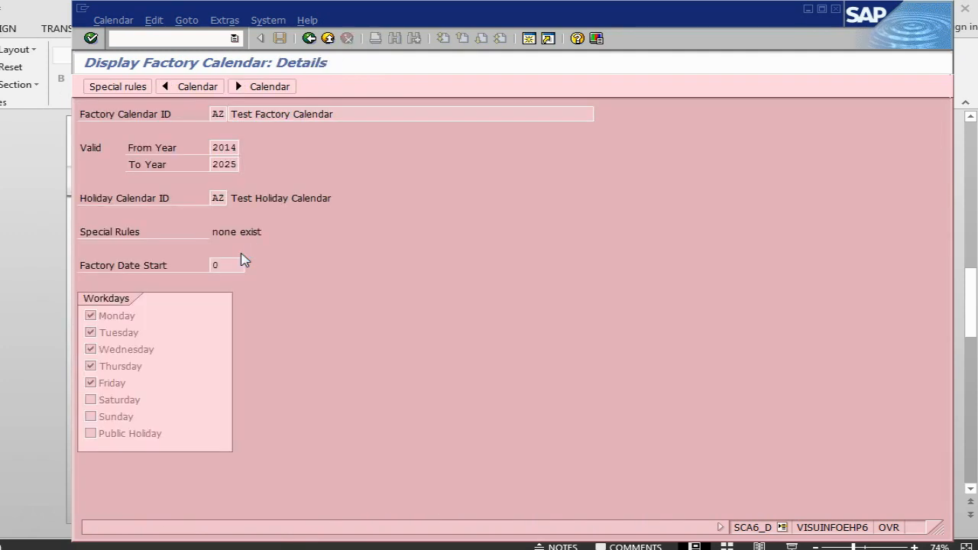
drag(344, 112, 238, 106)
click(238, 109)
drag(213, 148, 243, 164)
click(240, 149)
click(244, 165)
drag(214, 197, 230, 196)
click(231, 197)
click(309, 39)
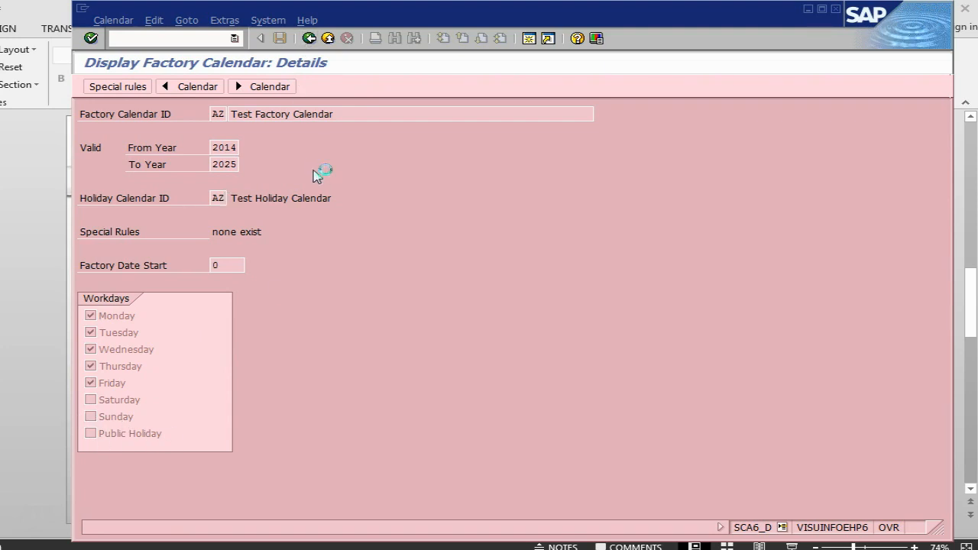
- Consult the calendar creation instructions in the PowerPoint presentation and select Public holidays in the SAP Calendar main menu
key(alt+Tab)
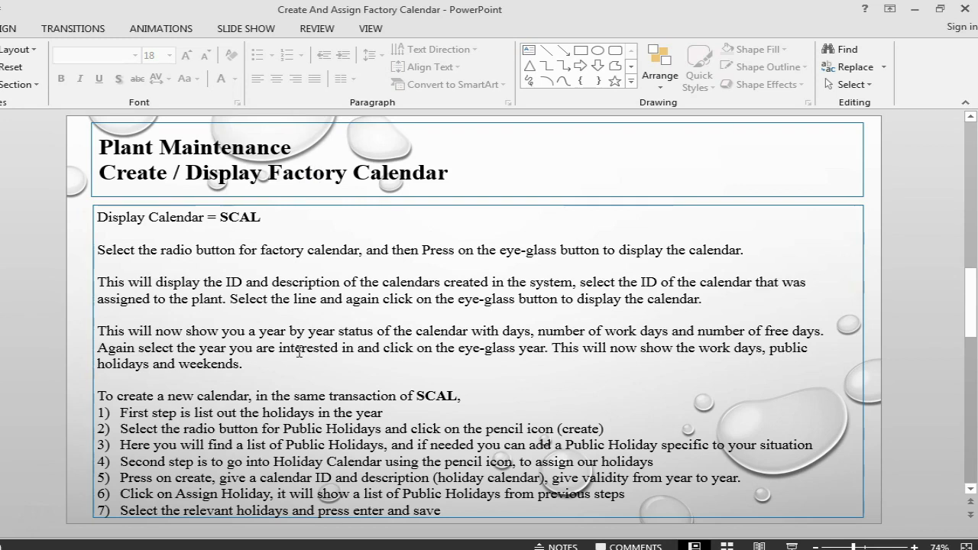
key(alt+Tab)
click(310, 38)
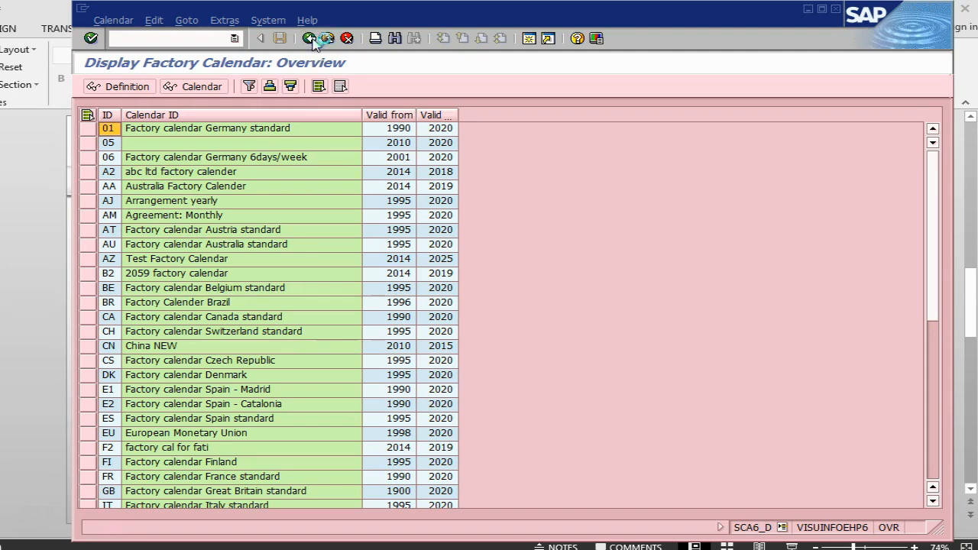
click(118, 198)
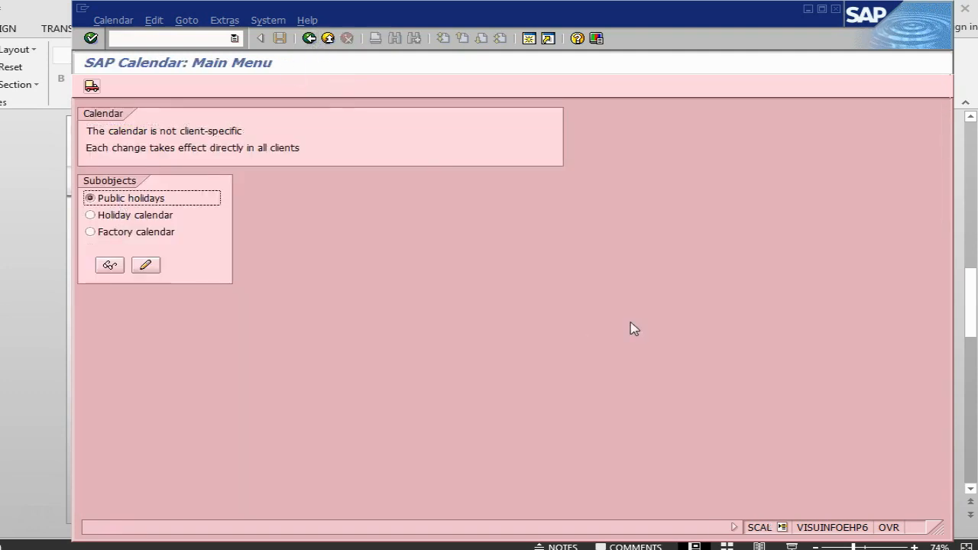
key(alt+Tab)
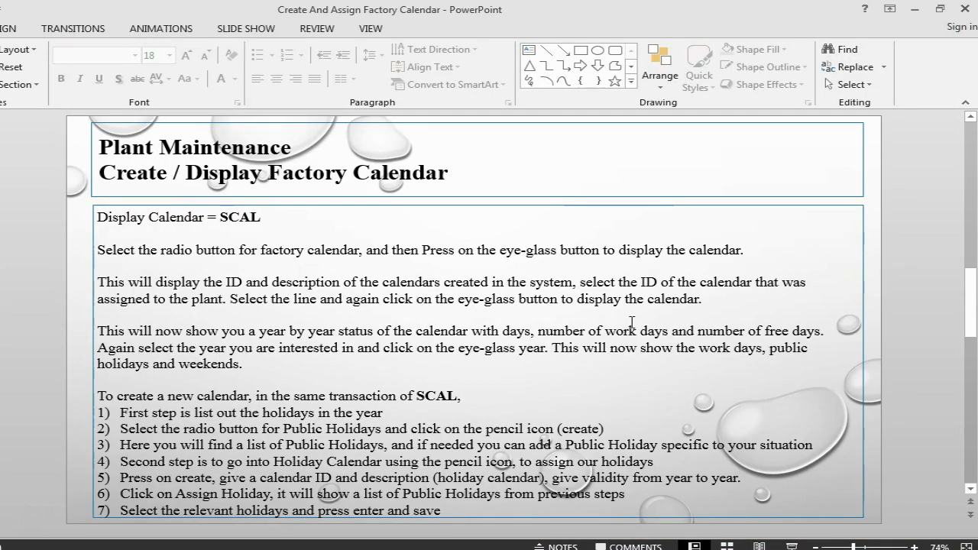
key(alt+Tab)
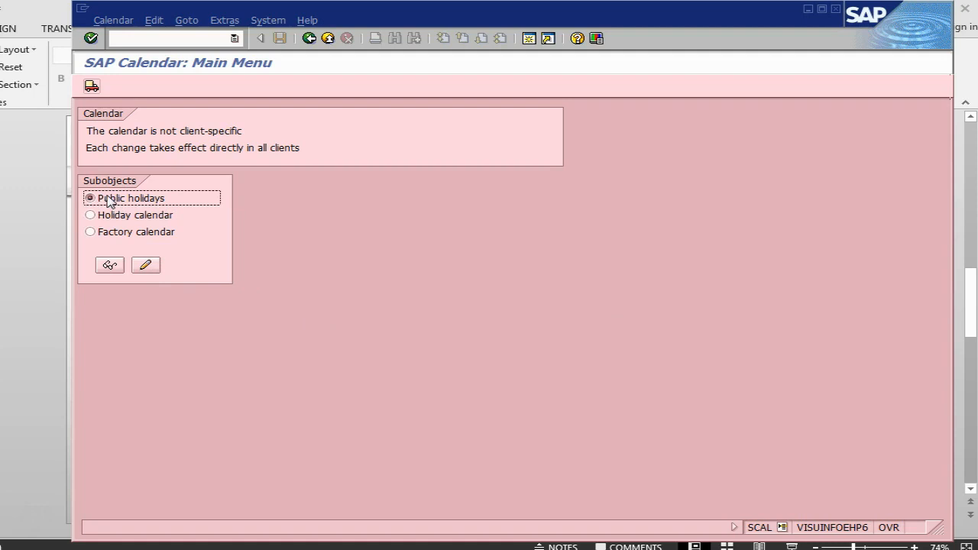
- Open the public holidays in change mode and examine the list of existing holidays and their sort keys
click(156, 265)
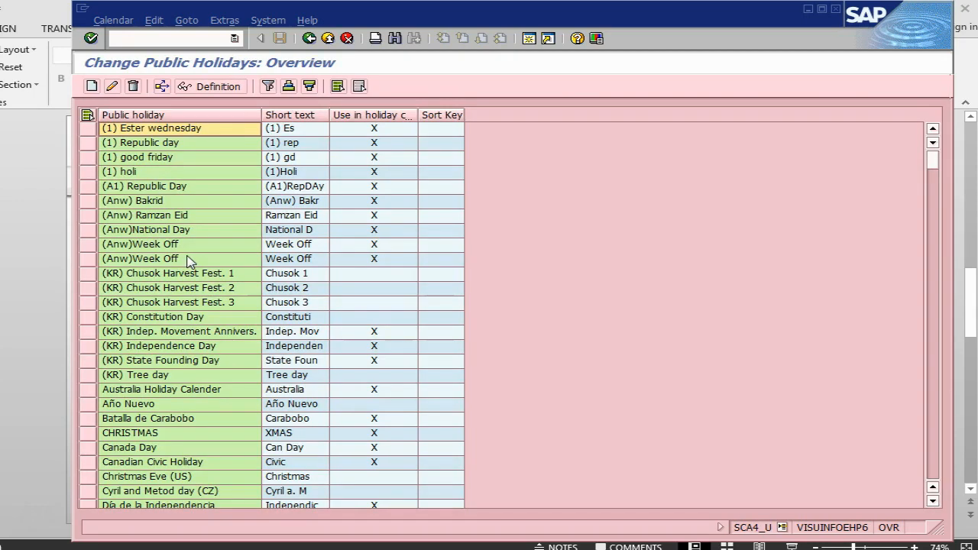
scroll(217, 210, down, 7)
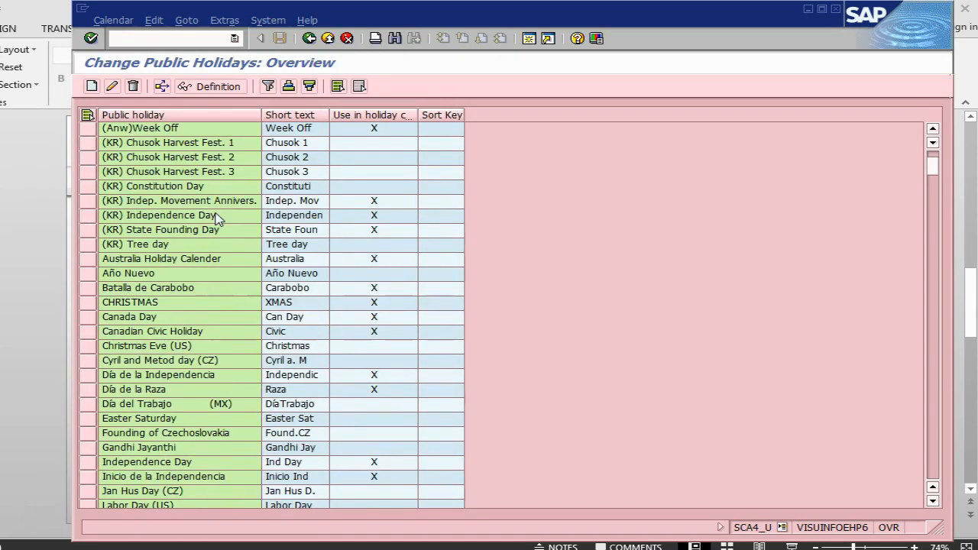
scroll(218, 221, down, 17)
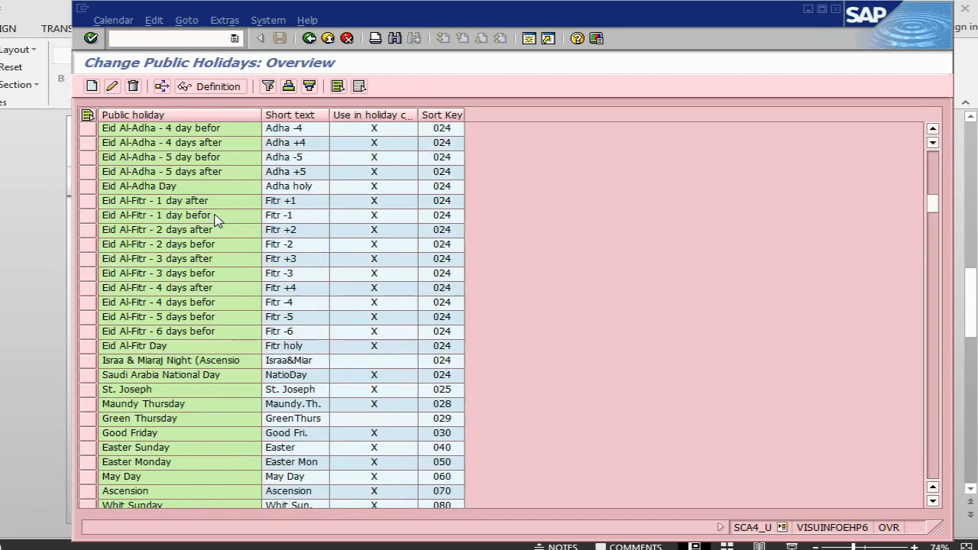
scroll(217, 220, down, 13)
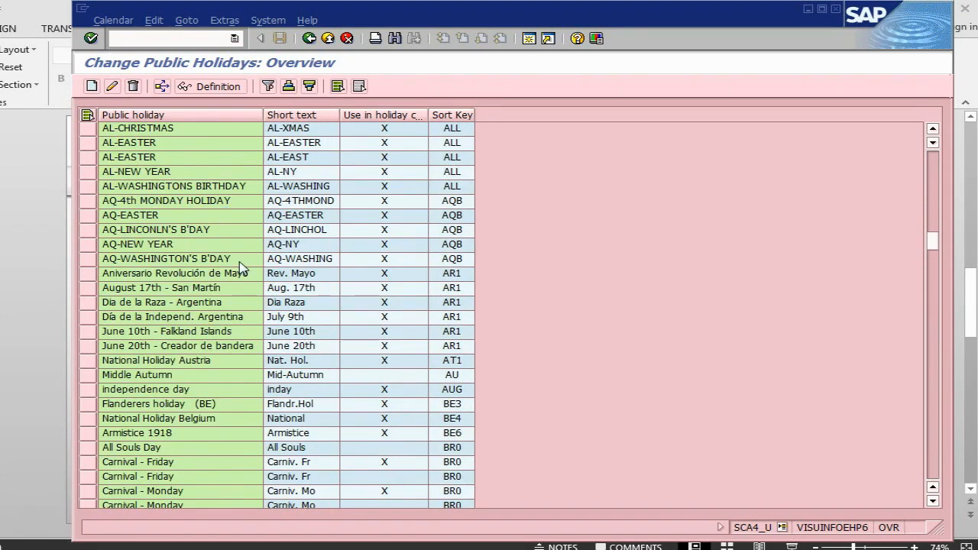
scroll(238, 265, down, 16)
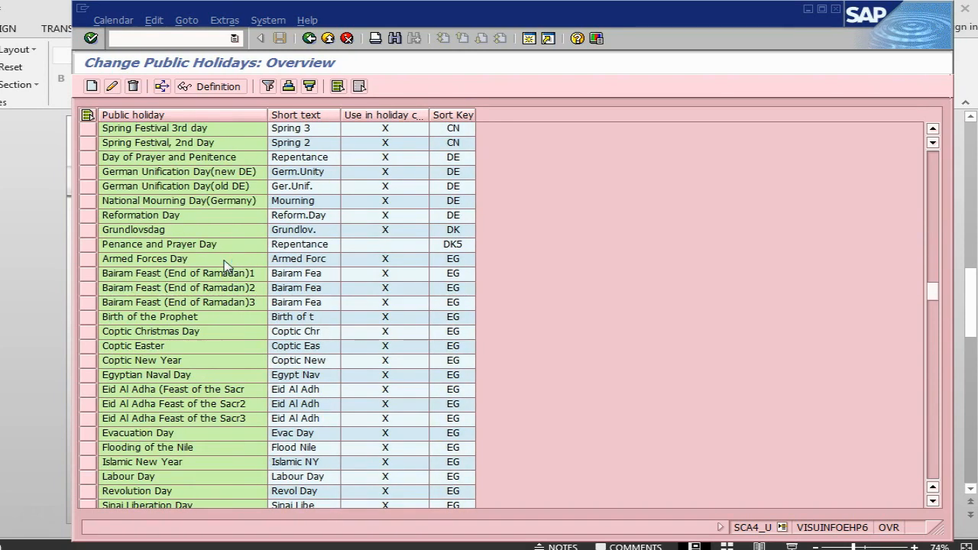
scroll(227, 265, down, 4)
scroll(226, 266, down, 20)
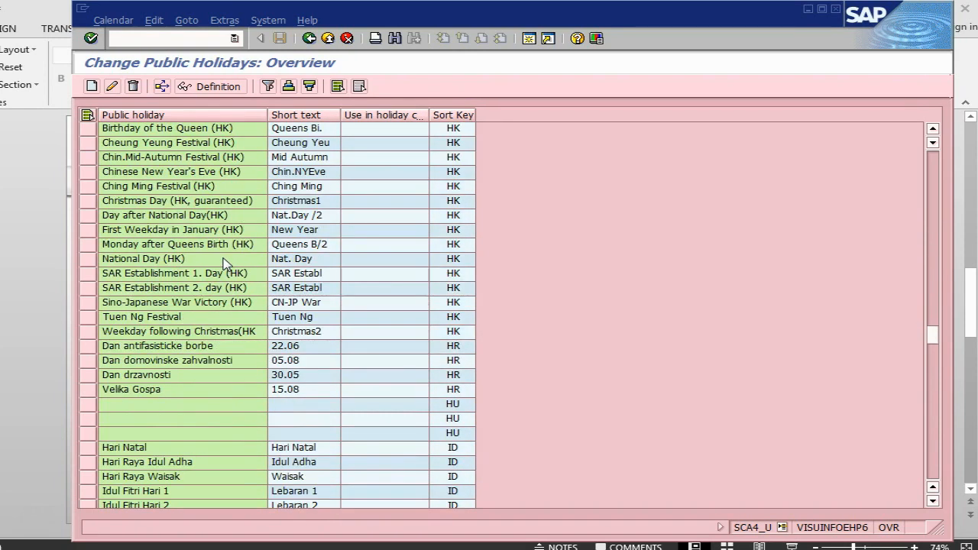
scroll(224, 261, down, 5)
scroll(224, 261, up, 20)
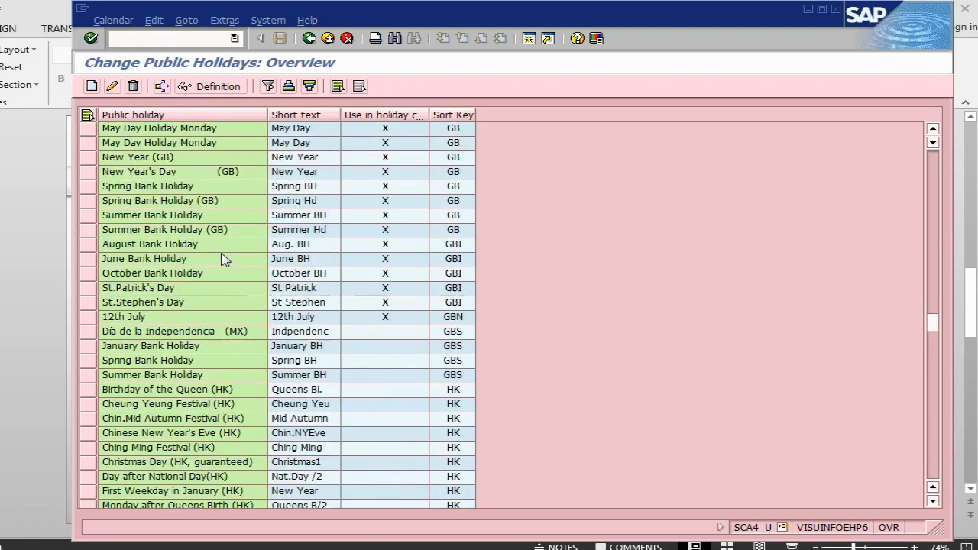
scroll(222, 254, up, 20)
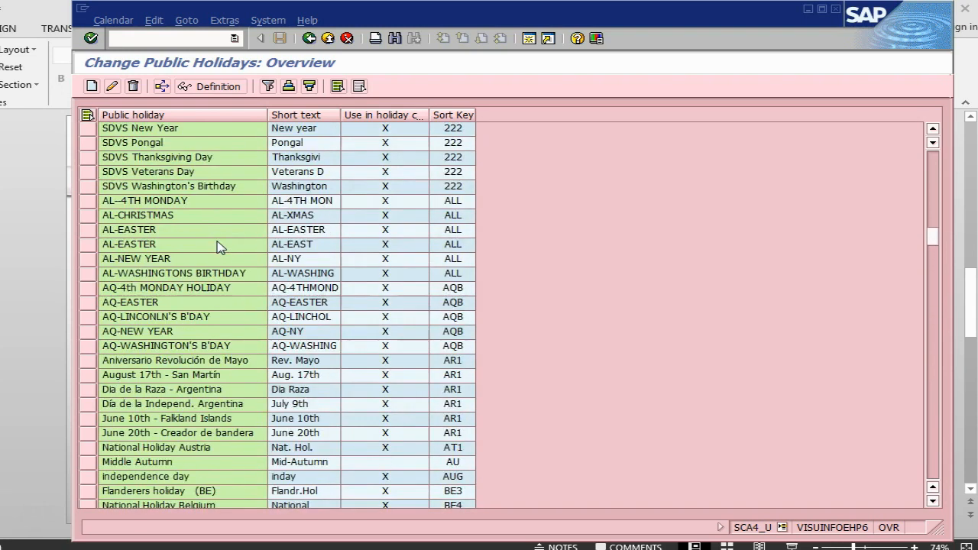
scroll(218, 246, up, 18)
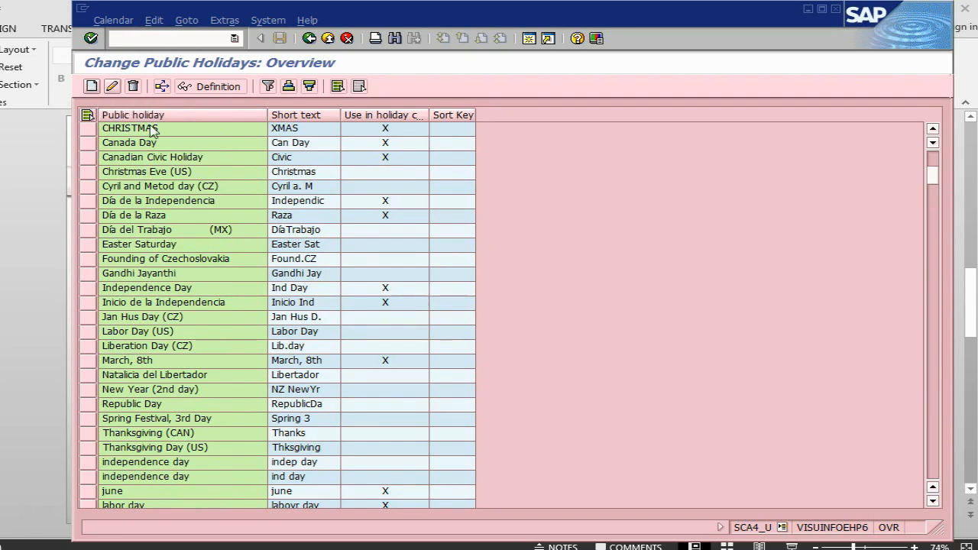
- Examine the creation form for a public holiday with fixed date, and cancel out without creating one
click(97, 88)
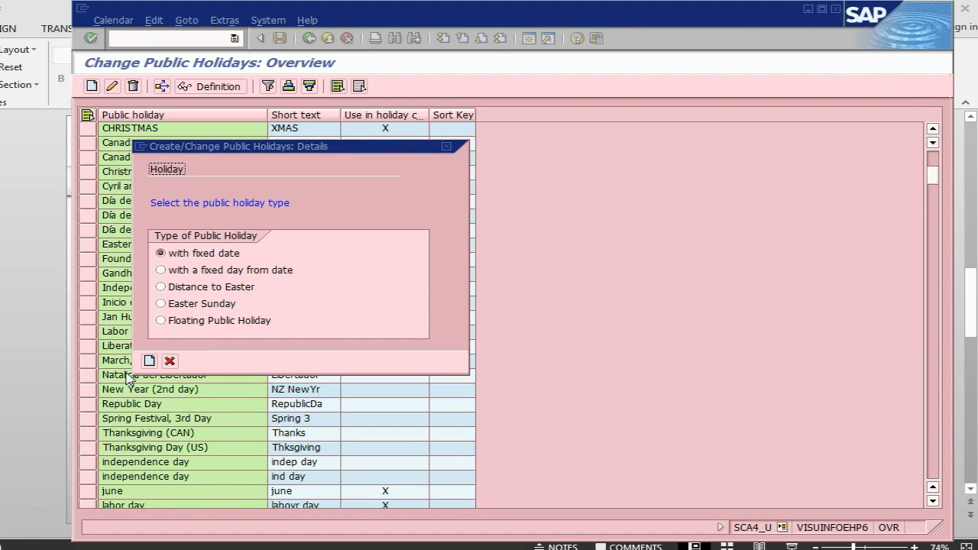
click(149, 361)
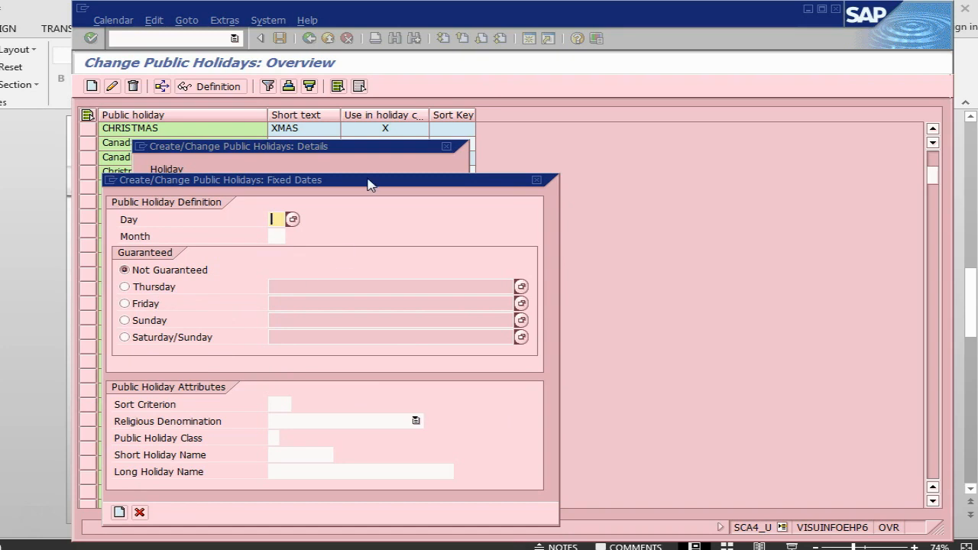
drag(368, 185, 594, 141)
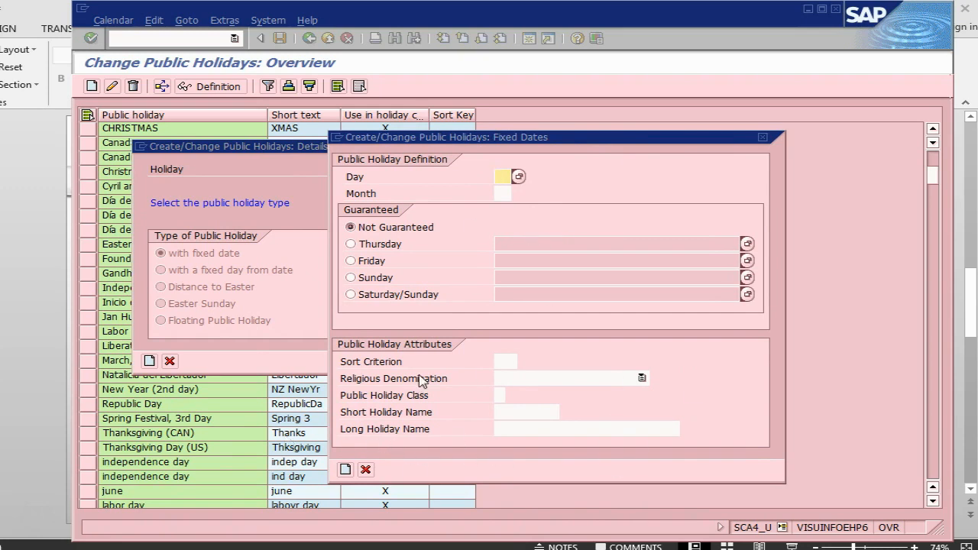
click(367, 470)
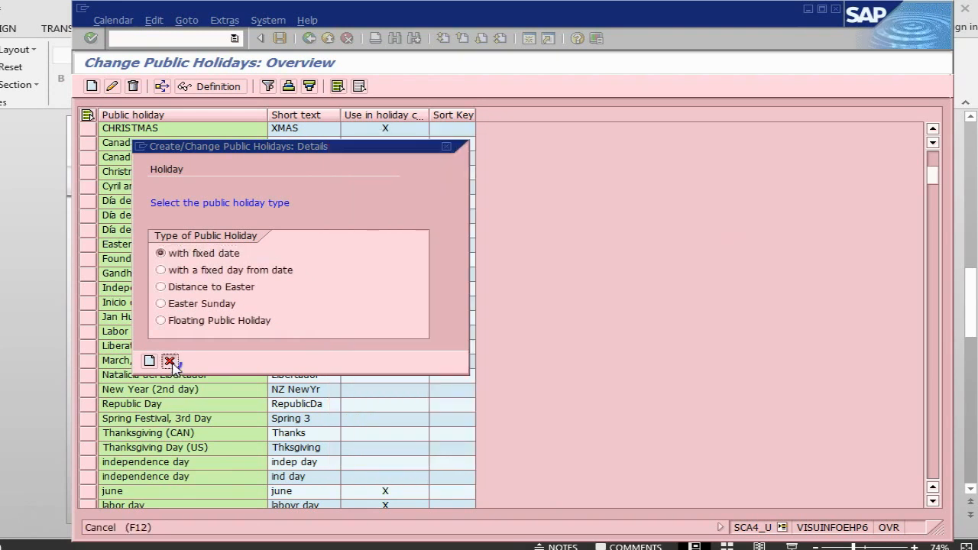
click(170, 361)
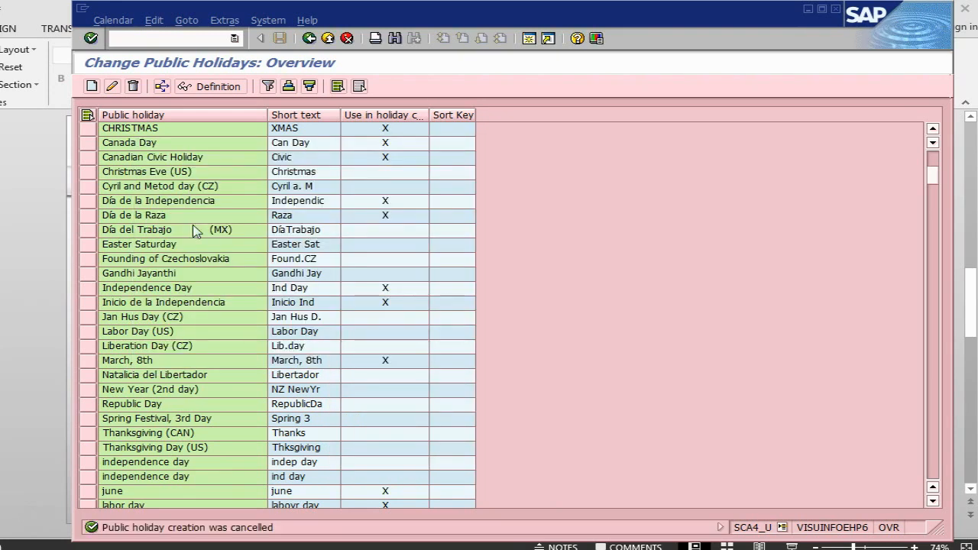
- Leave the public holidays overview and open the holiday calendars in change mode
scroll(197, 231, up, 7)
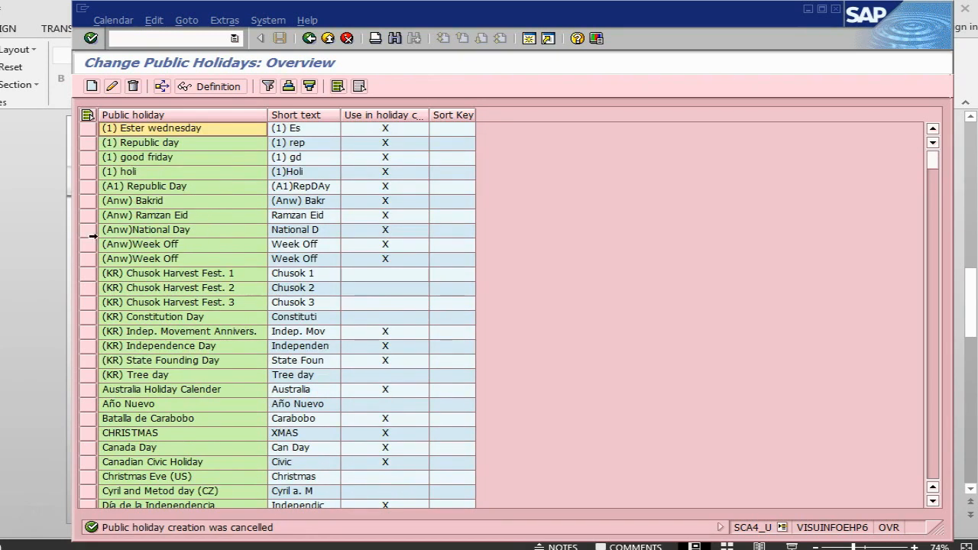
scroll(241, 309, down, 12)
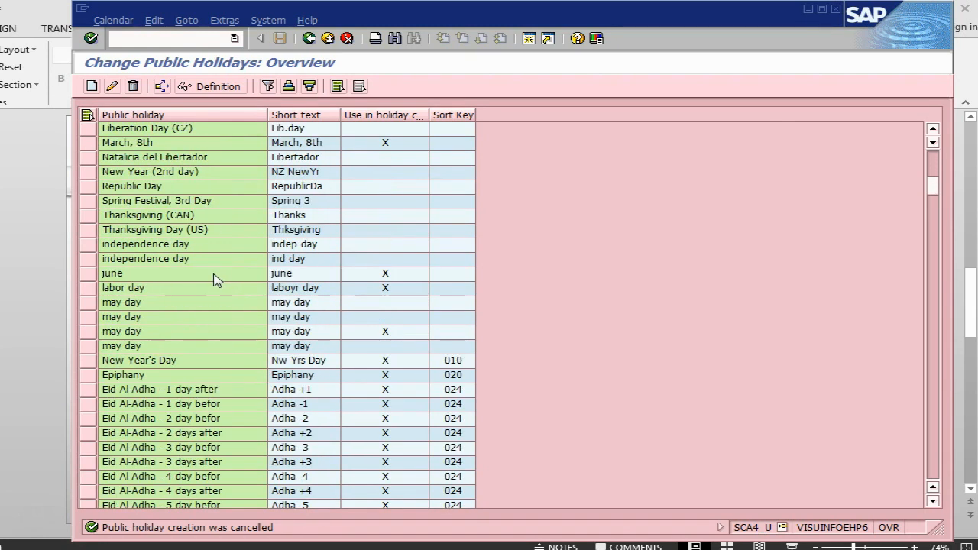
click(309, 38)
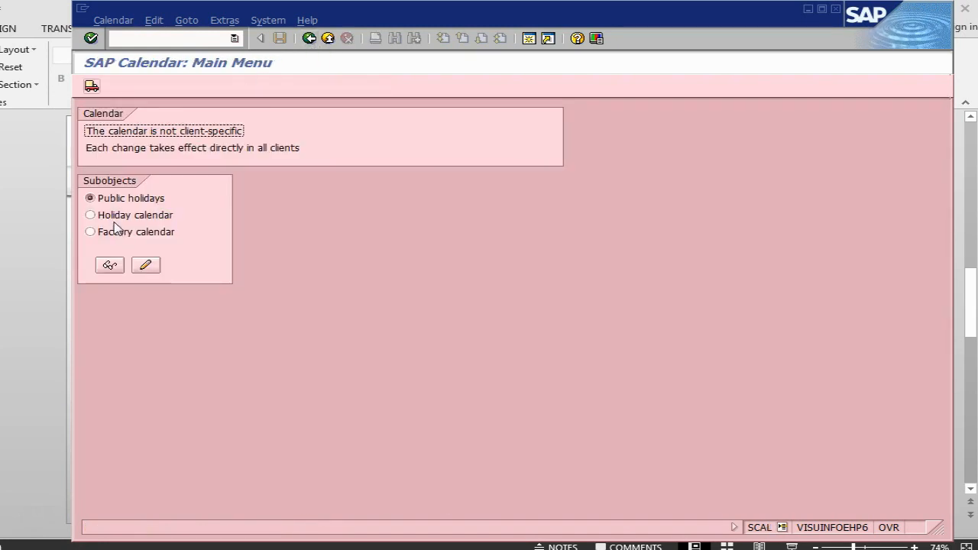
click(98, 216)
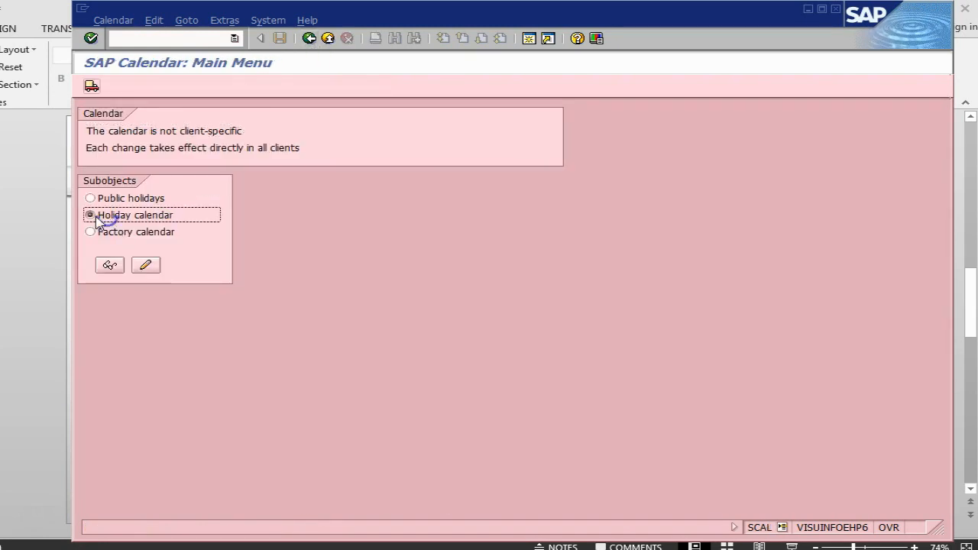
click(146, 265)
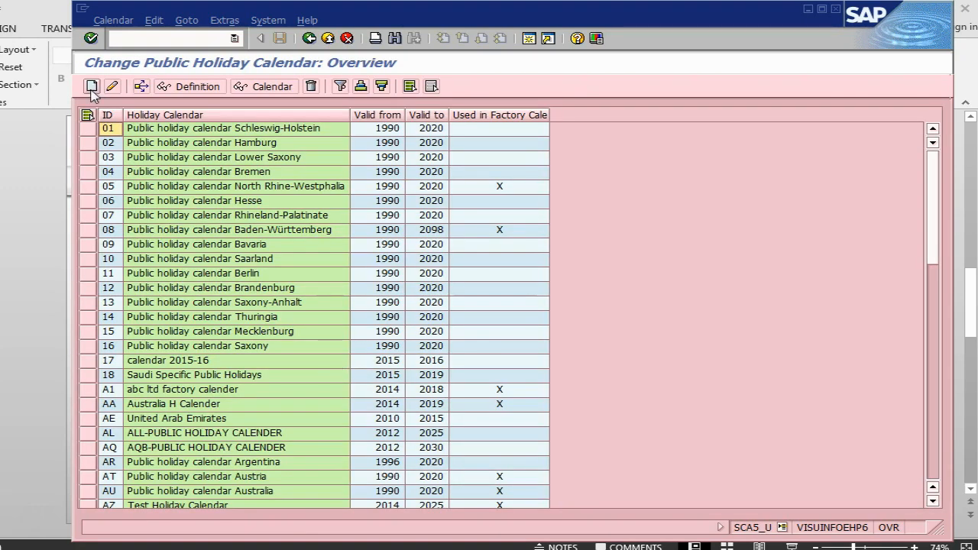
- Start a new holiday calendar with ID TT and description Test holiday calender, and set its validity to end in 2050
click(91, 86)
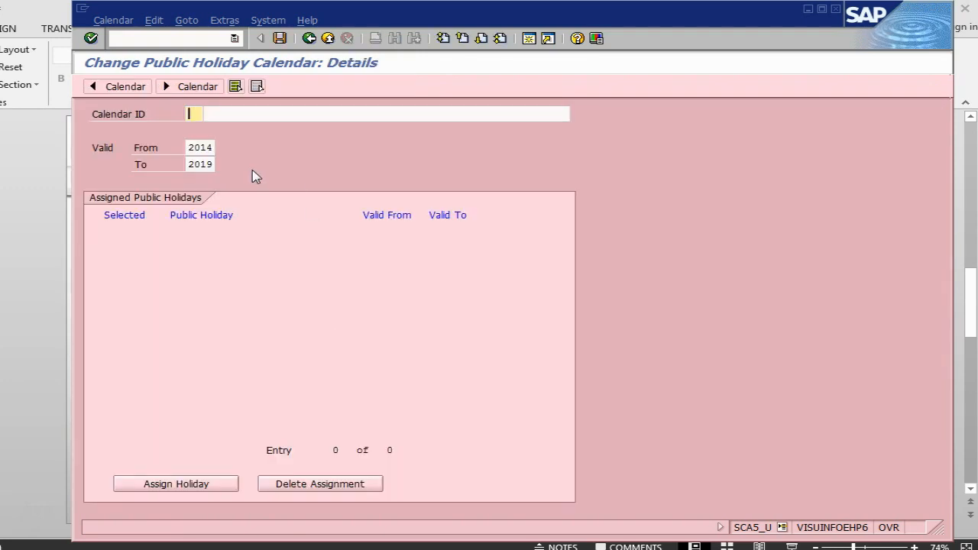
text(TT)
click(237, 113)
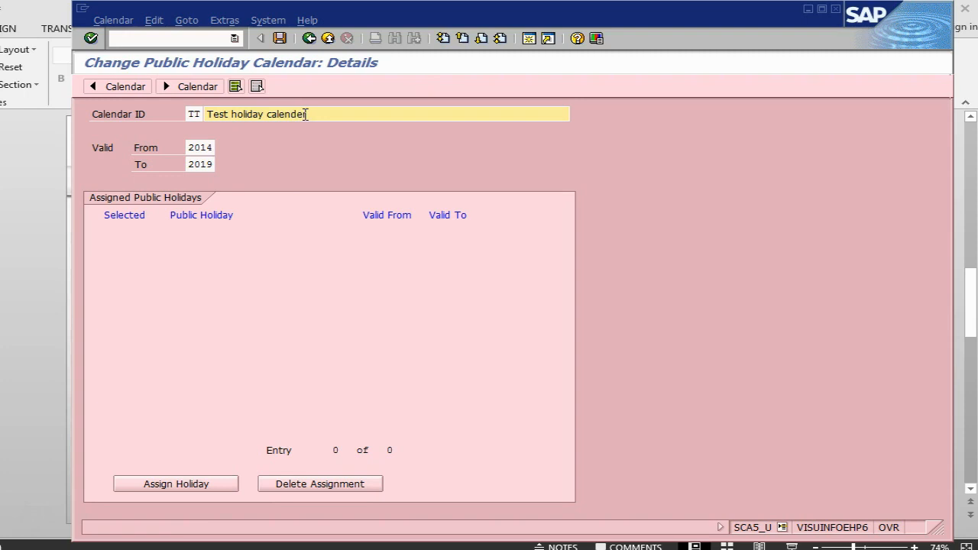
click(191, 164)
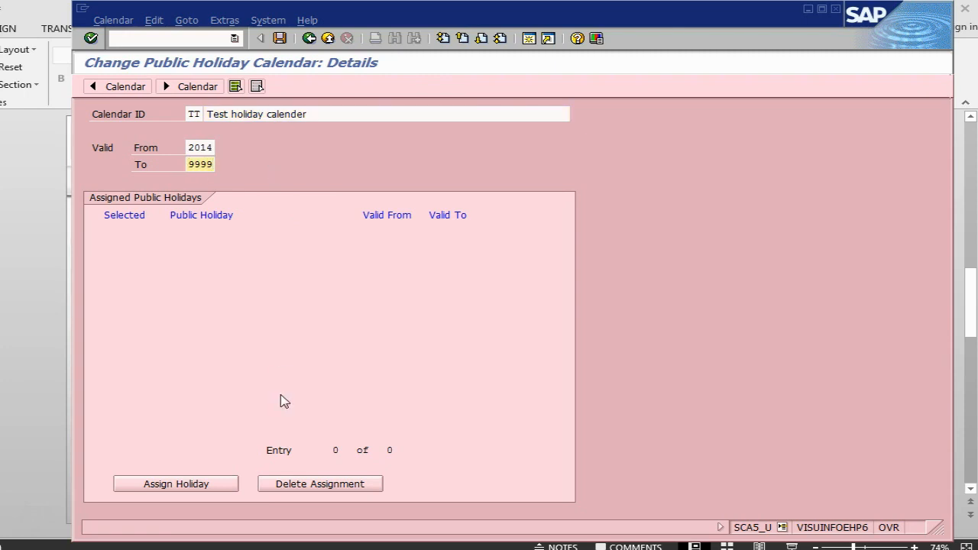
click(176, 485)
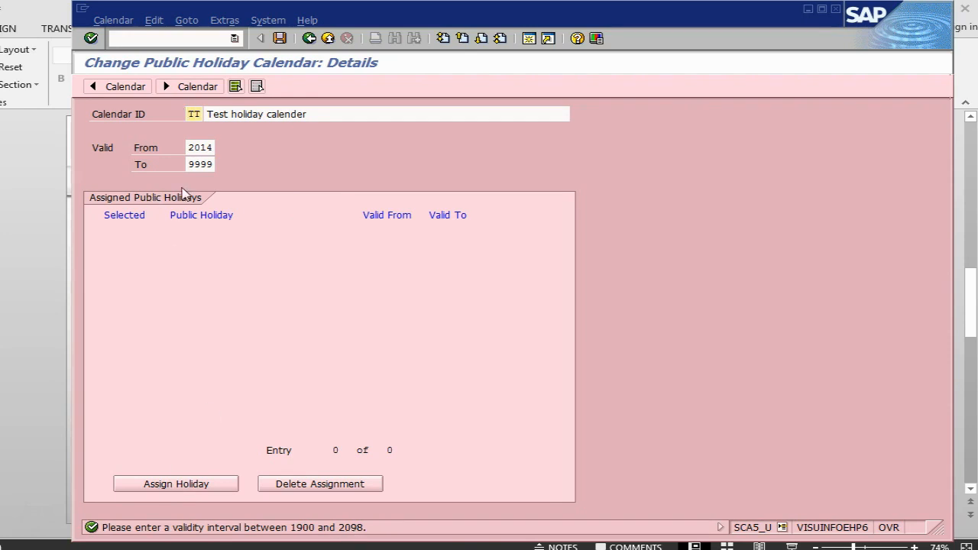
click(193, 164)
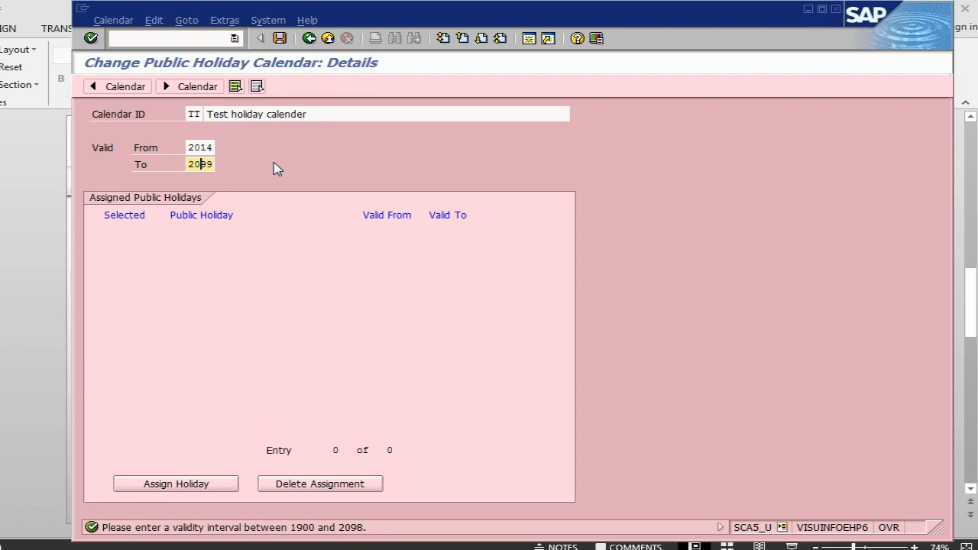
key(Return)
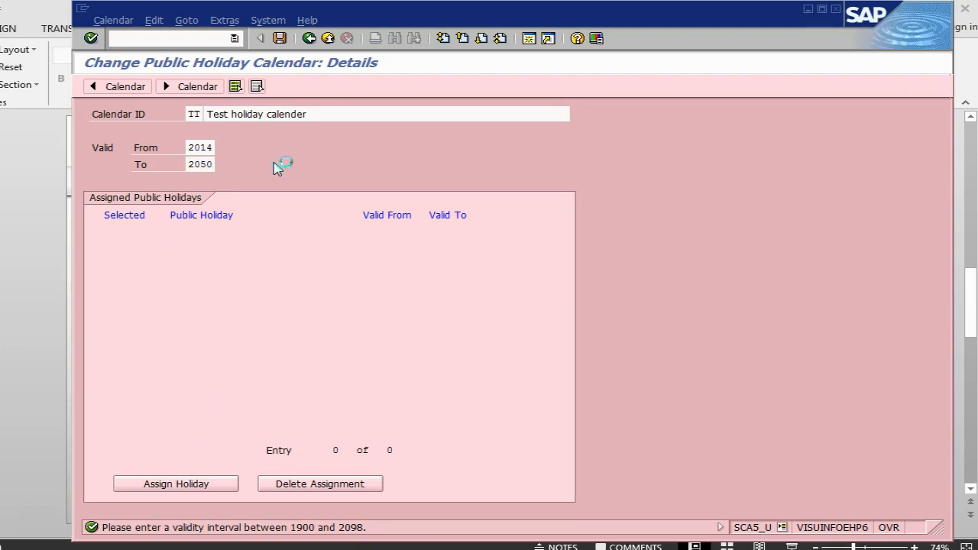
- Try to assign Ester wednesday, (1) Republic day, good friday, Independence Day and New Year (2nd day) to the holiday calendar
click(181, 488)
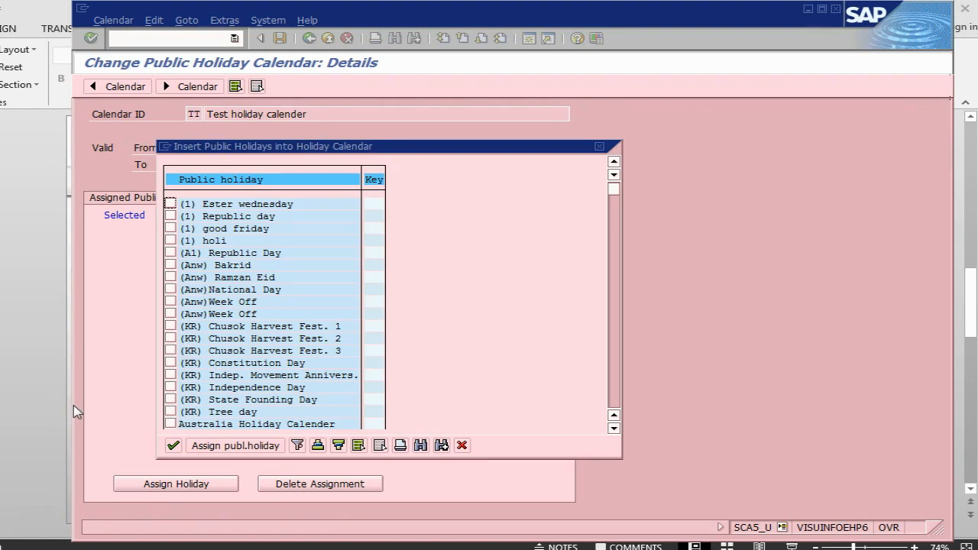
click(171, 204)
click(171, 217)
click(171, 229)
click(170, 425)
scroll(520, 275, down, 1)
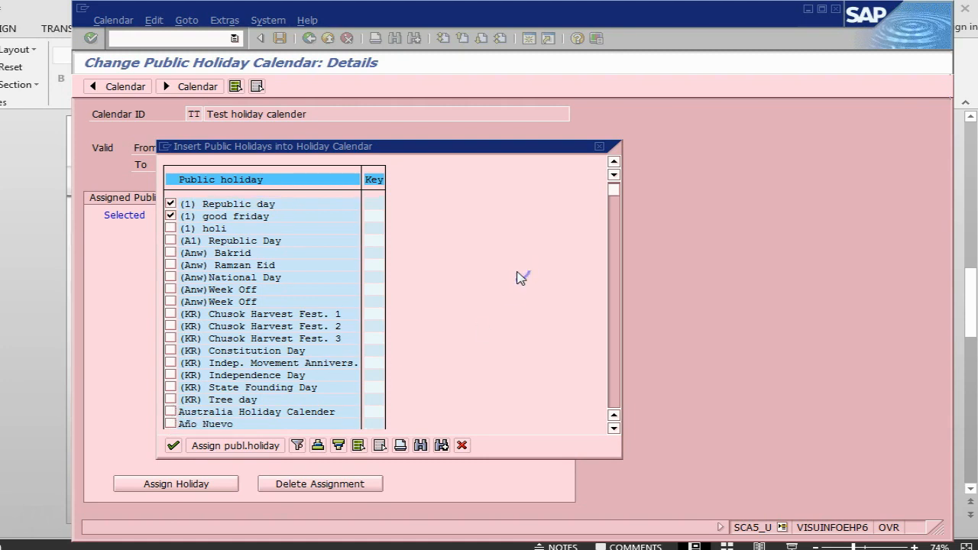
scroll(519, 277, down, 1)
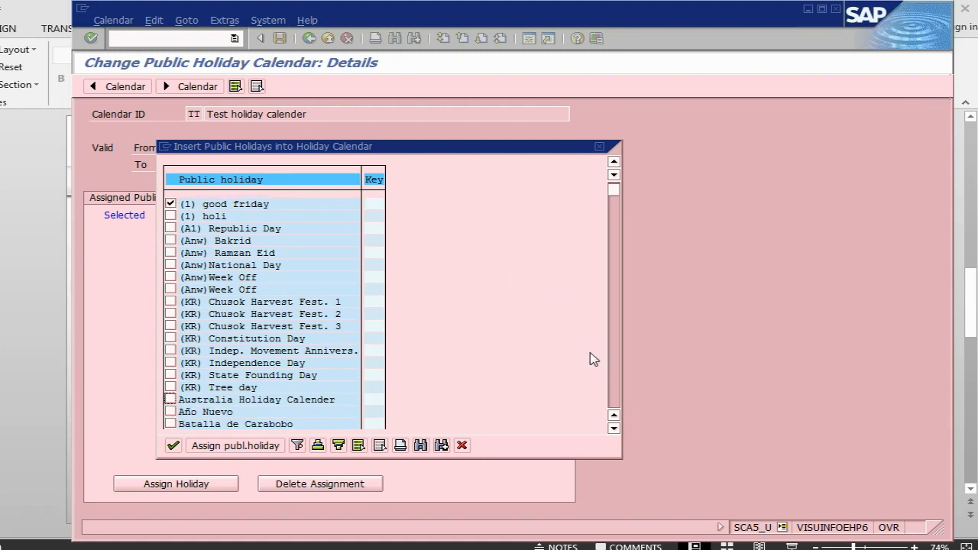
click(615, 394)
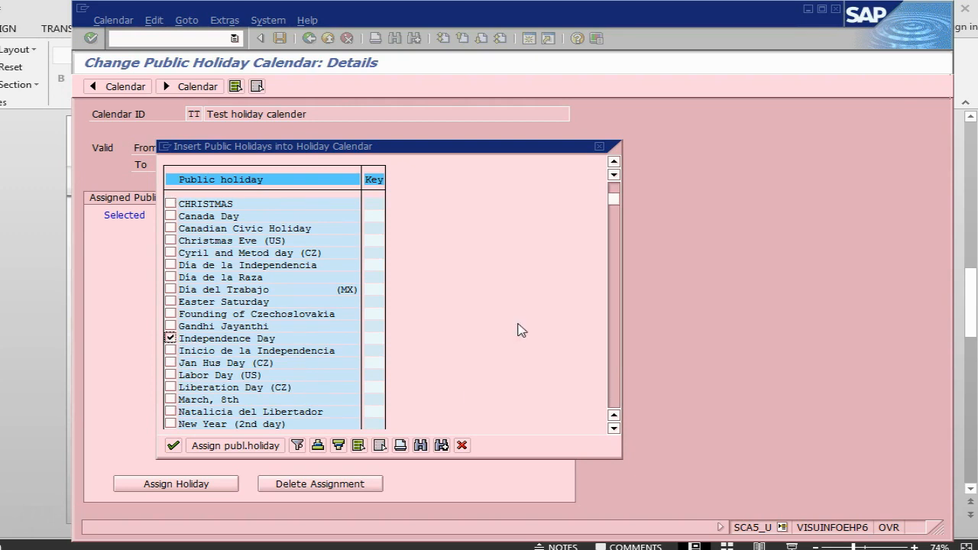
click(170, 423)
click(176, 446)
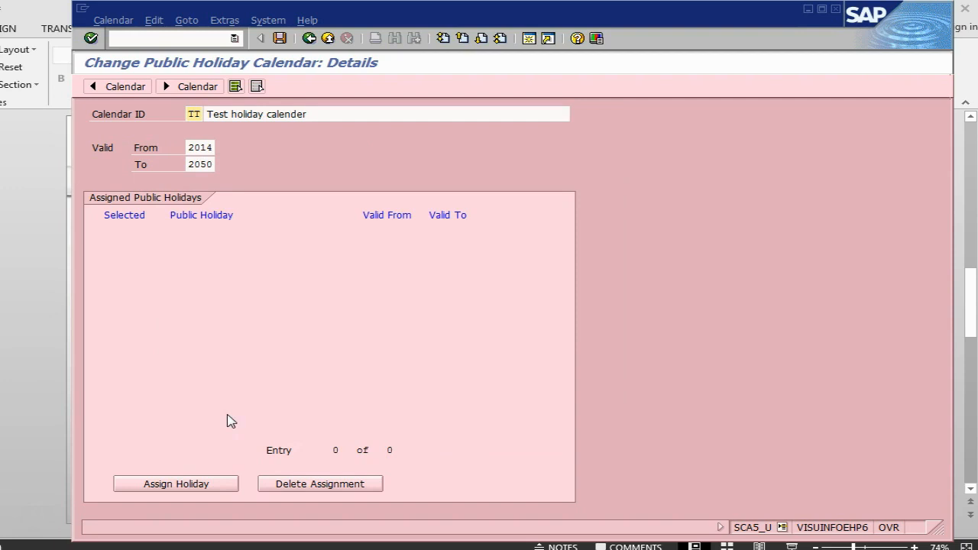
- Assign the public holidays (1) Ester wednesday, (1) Republic day, (1) good friday, Labor Day (US) and New Year (2nd day) to holiday calendar TT
click(191, 486)
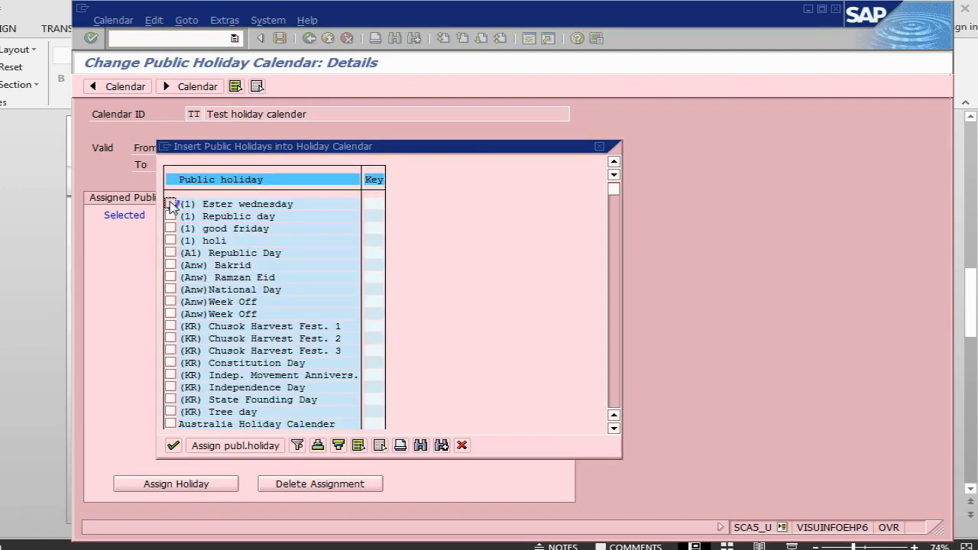
click(170, 205)
click(170, 217)
click(170, 229)
click(351, 350)
scroll(421, 342, down, 1)
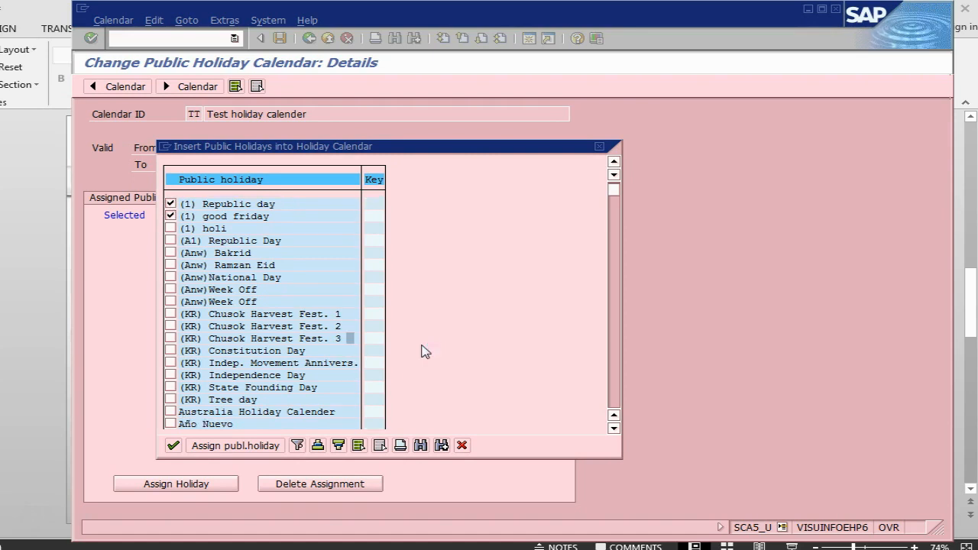
scroll(617, 399, down, 1)
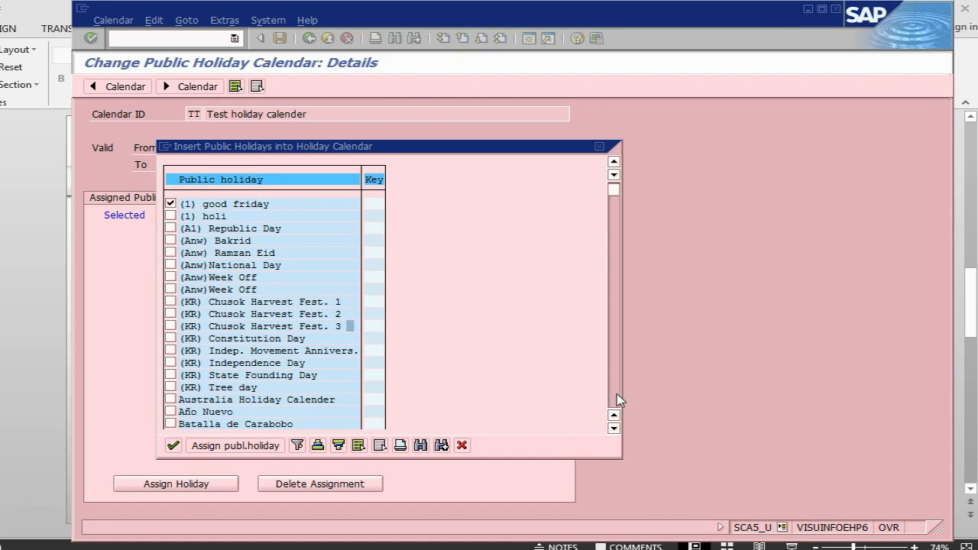
click(618, 399)
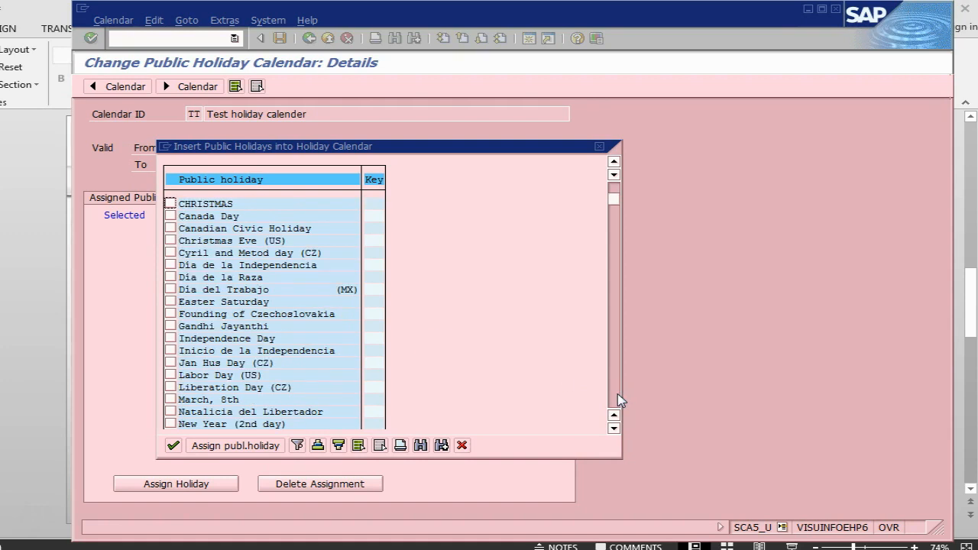
click(169, 375)
click(171, 424)
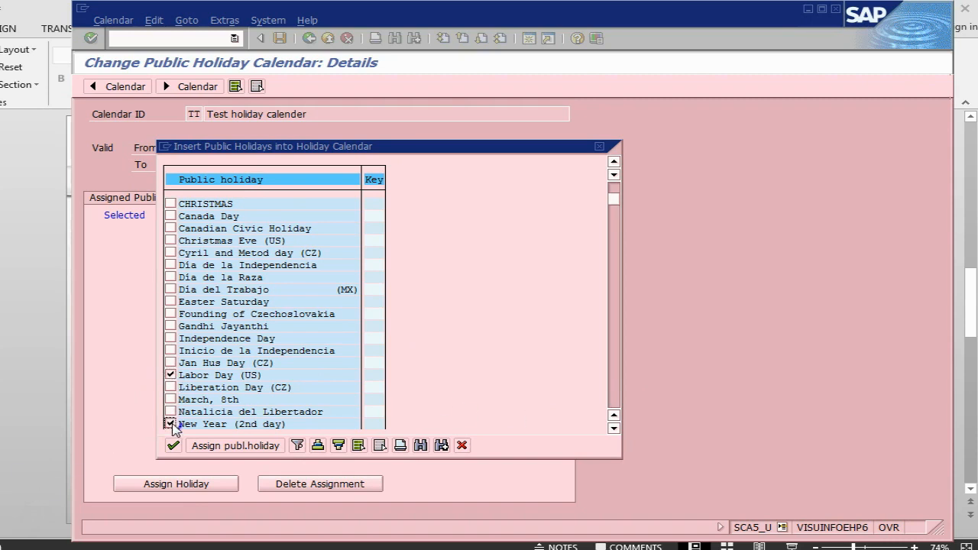
click(228, 447)
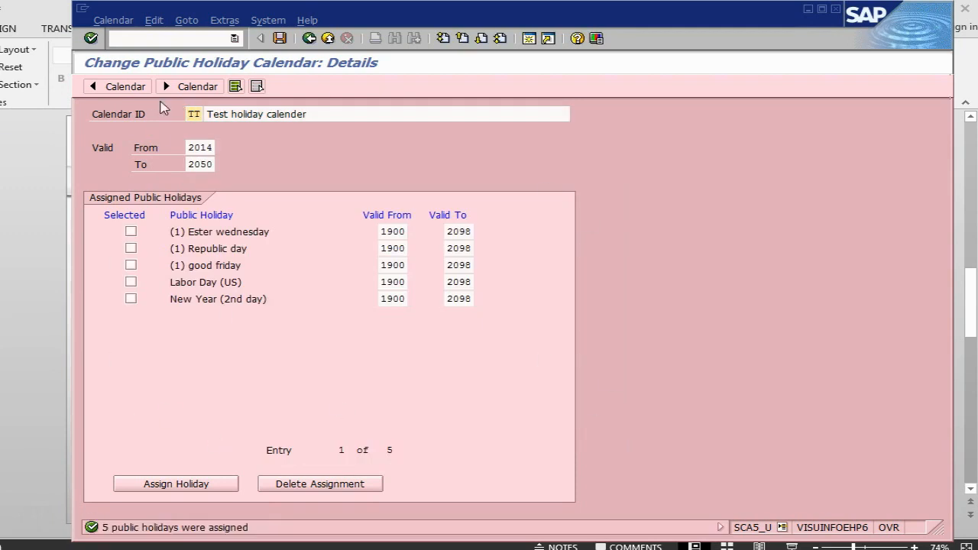
- Save holiday calendar TT, accepting the large validity period and the transport information
click(280, 38)
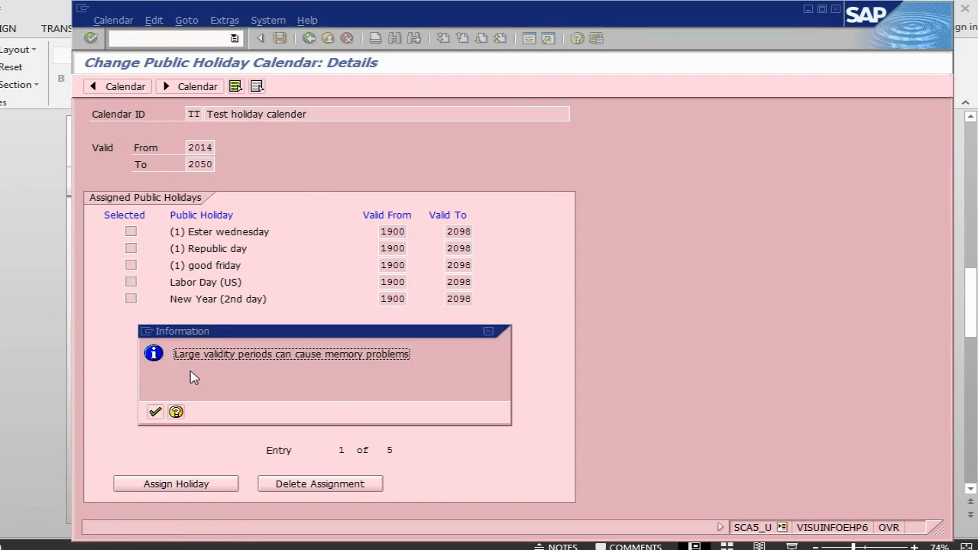
click(155, 412)
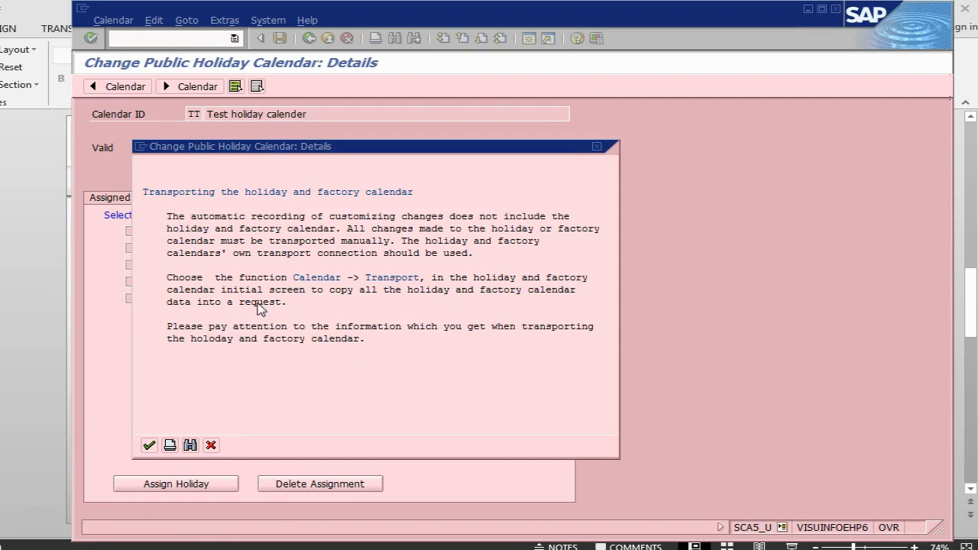
click(149, 446)
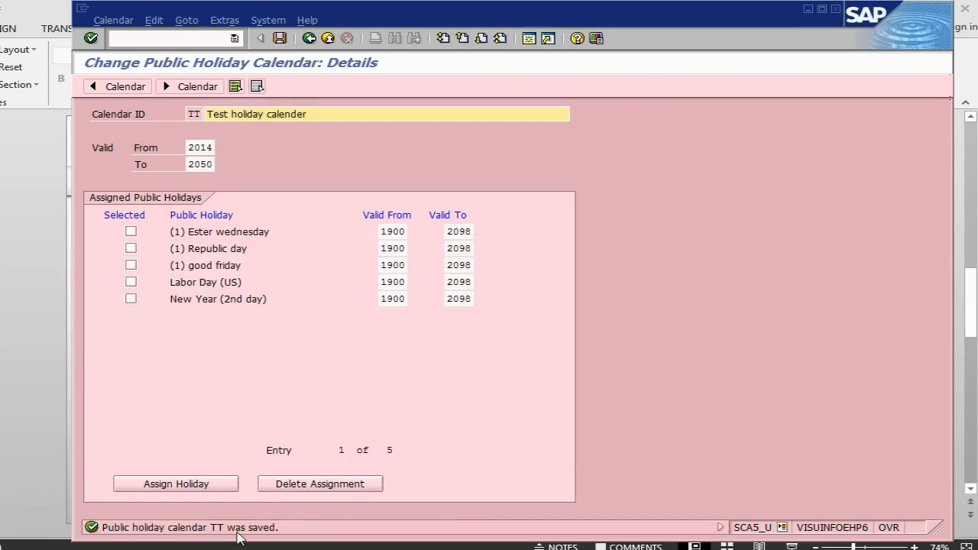
- Return to the SAP Calendar main menu and open factory calendar T1 Test Calendar for changing
click(310, 39)
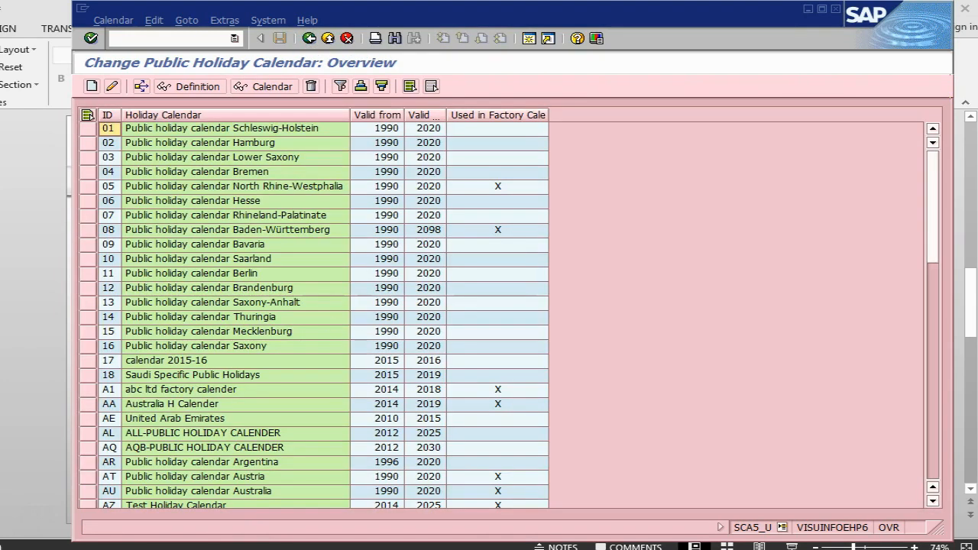
click(310, 39)
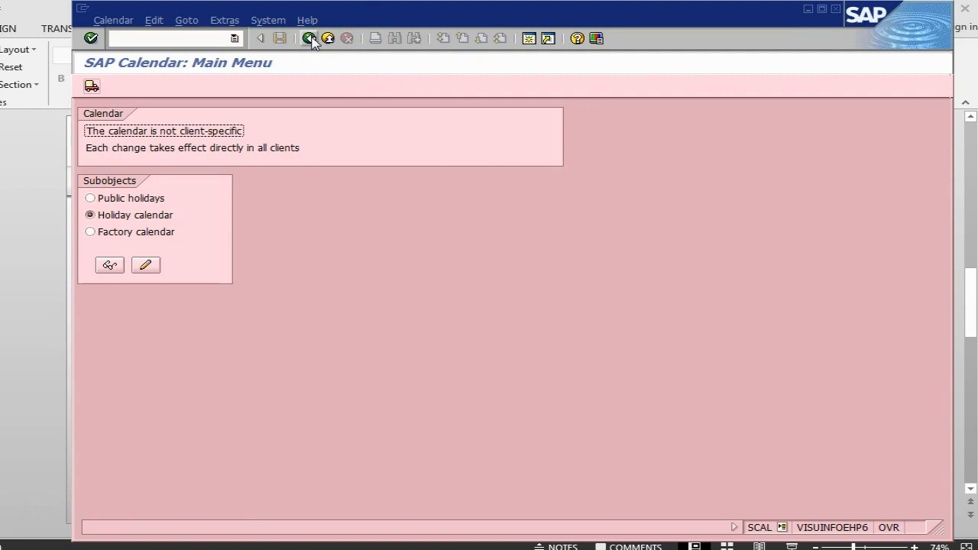
click(111, 233)
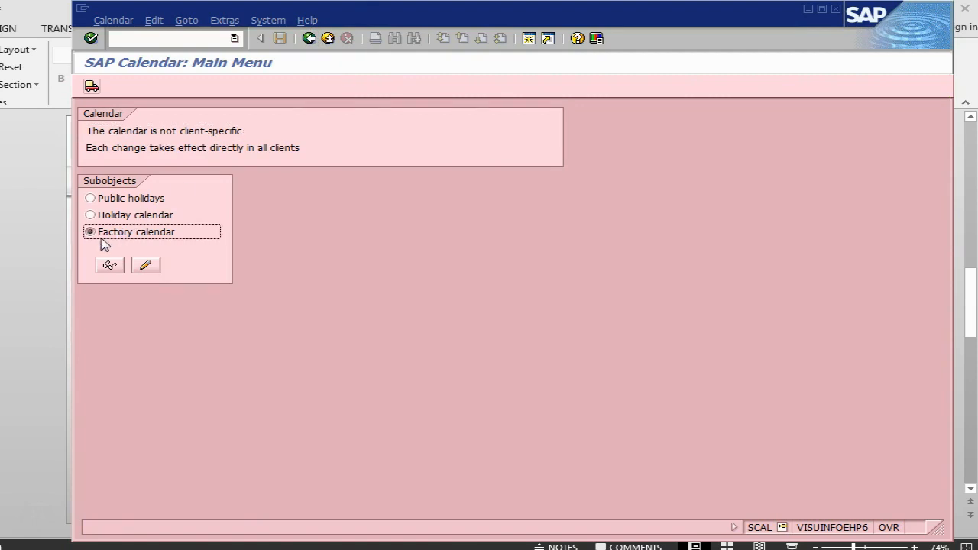
click(147, 268)
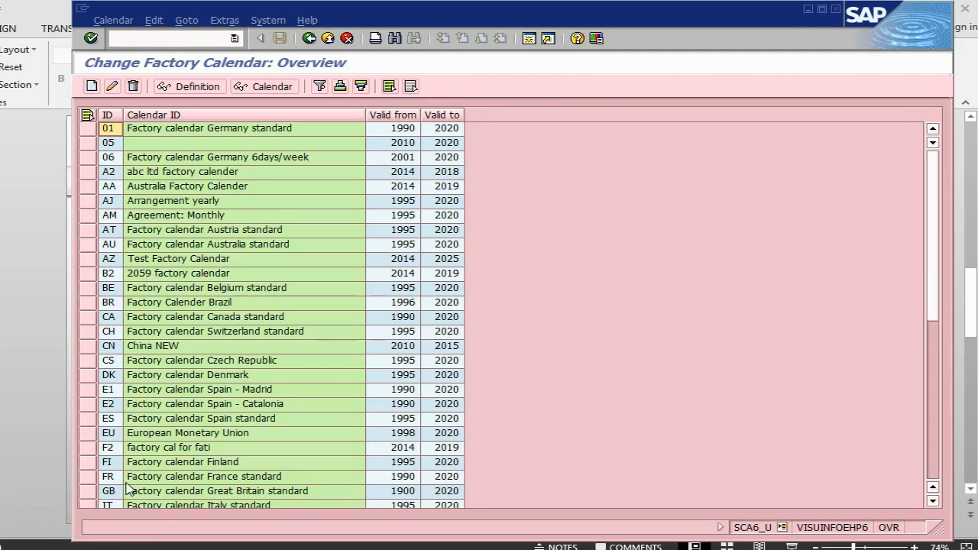
click(151, 347)
scroll(150, 350, down, 8)
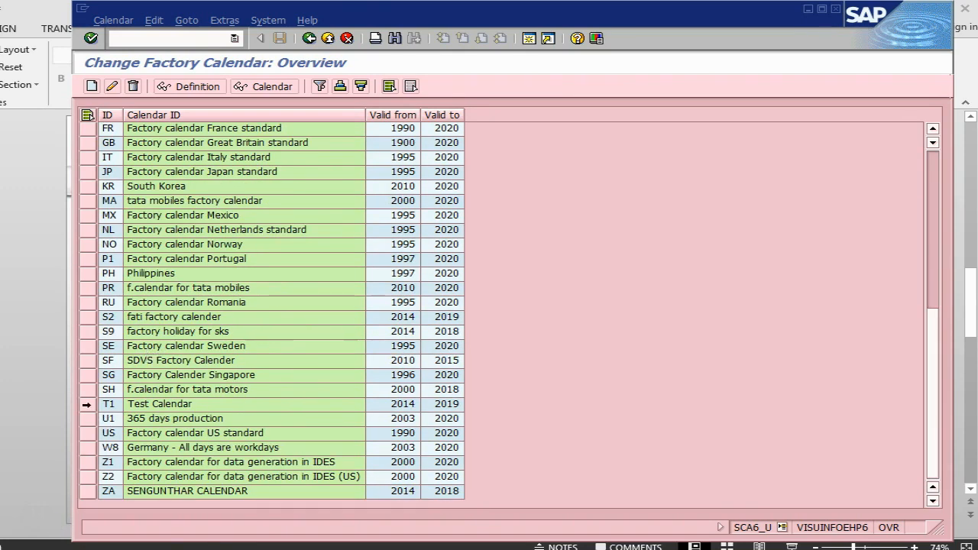
click(87, 404)
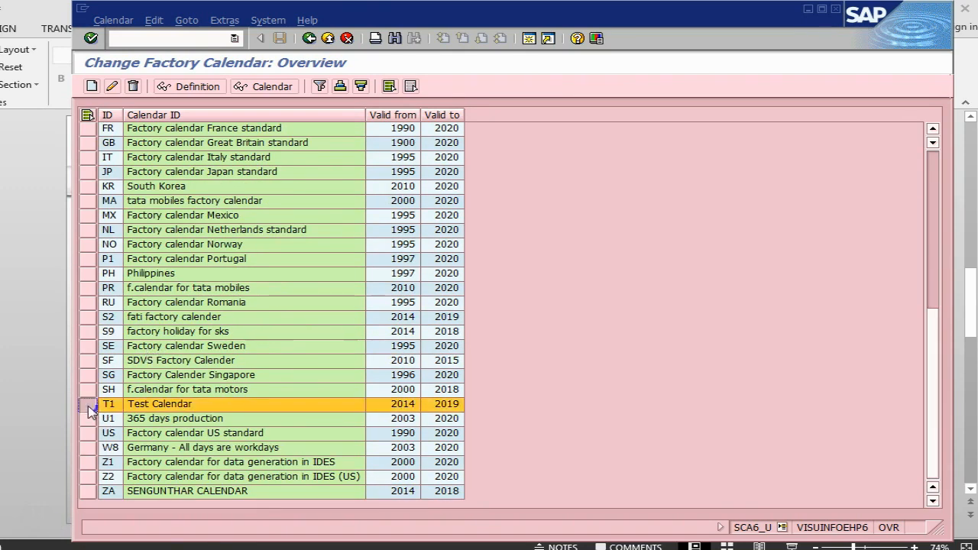
click(113, 88)
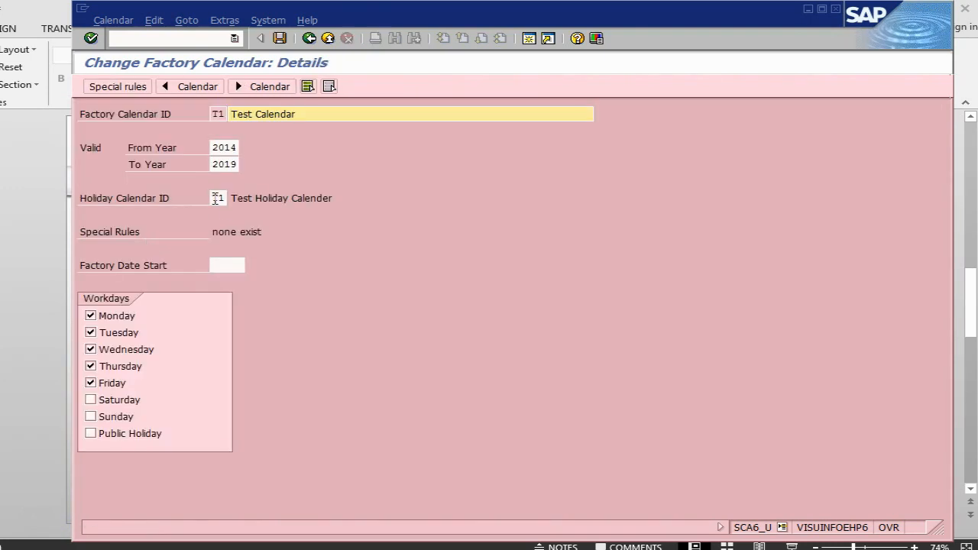
- Set factory calendar T1's holiday calendar ID to TT and its description to Test factory calender
click(213, 197)
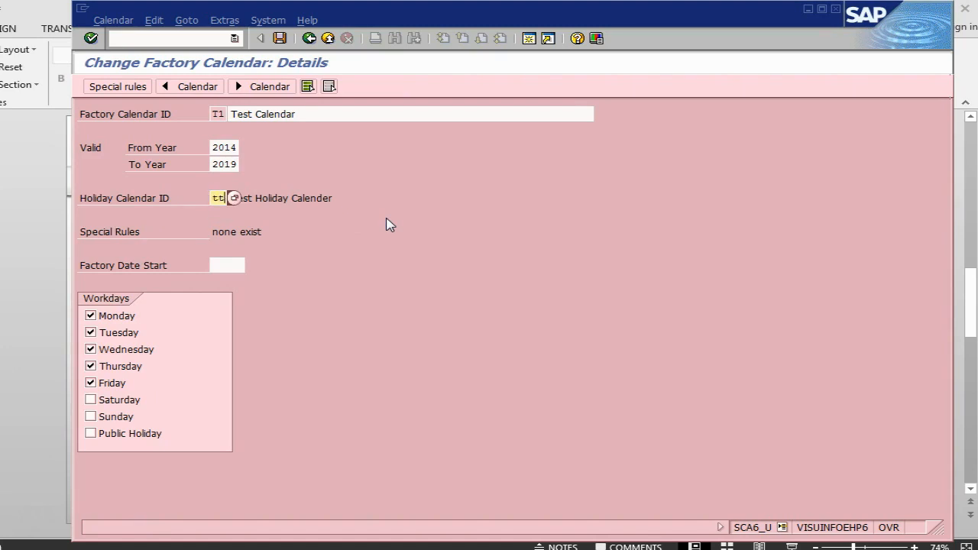
key(Return)
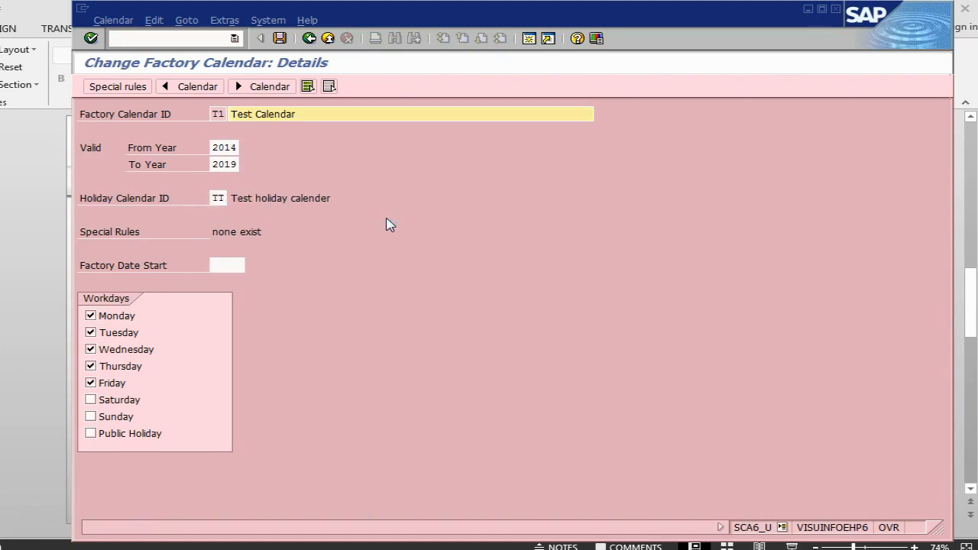
click(256, 114)
text(factory c)
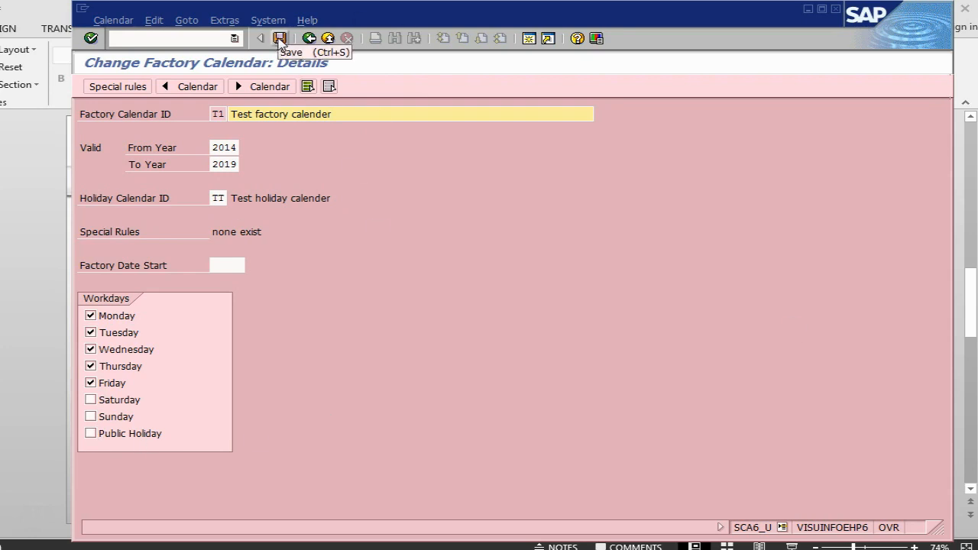
- Save factory calendar T1, accept the transport information, and switch to the PowerPoint presentation with the calendar instructions
click(279, 38)
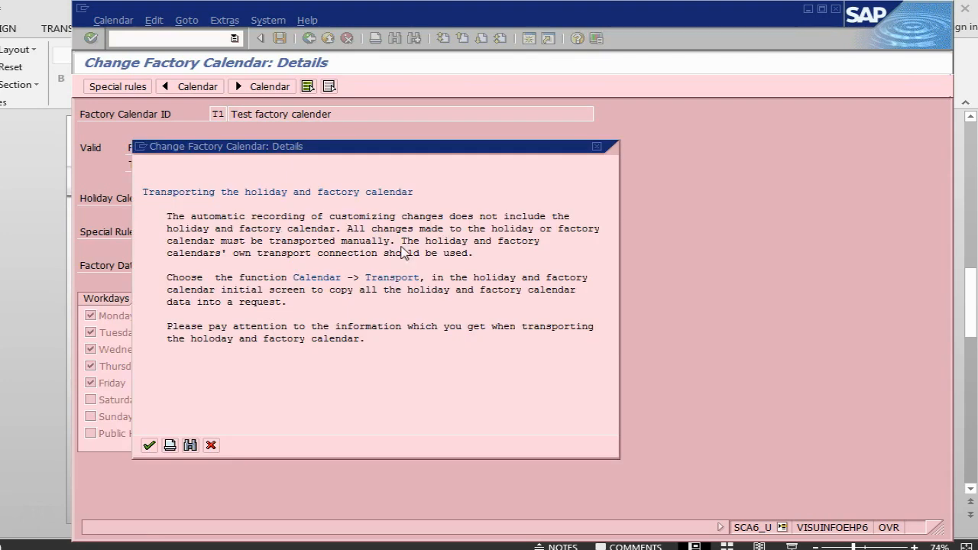
click(149, 445)
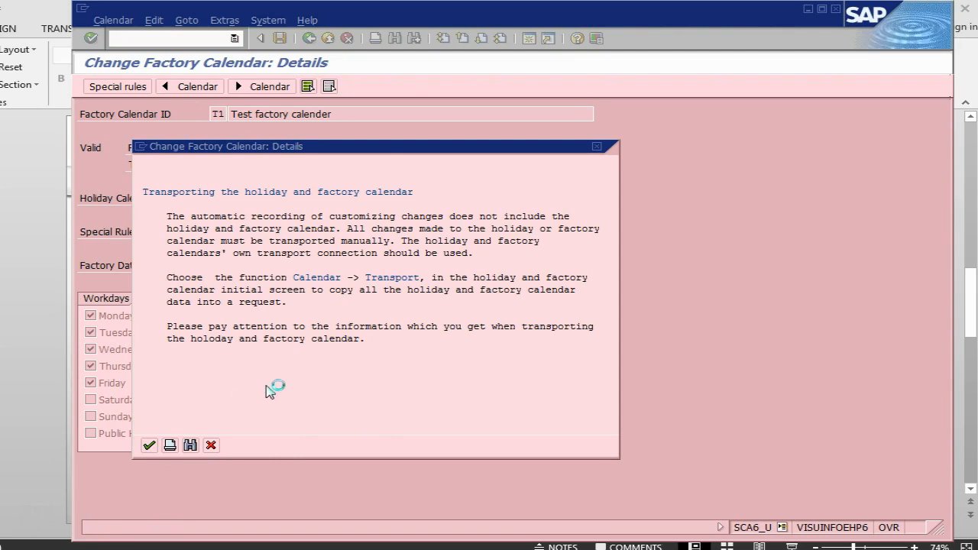
key(alt+Tab)
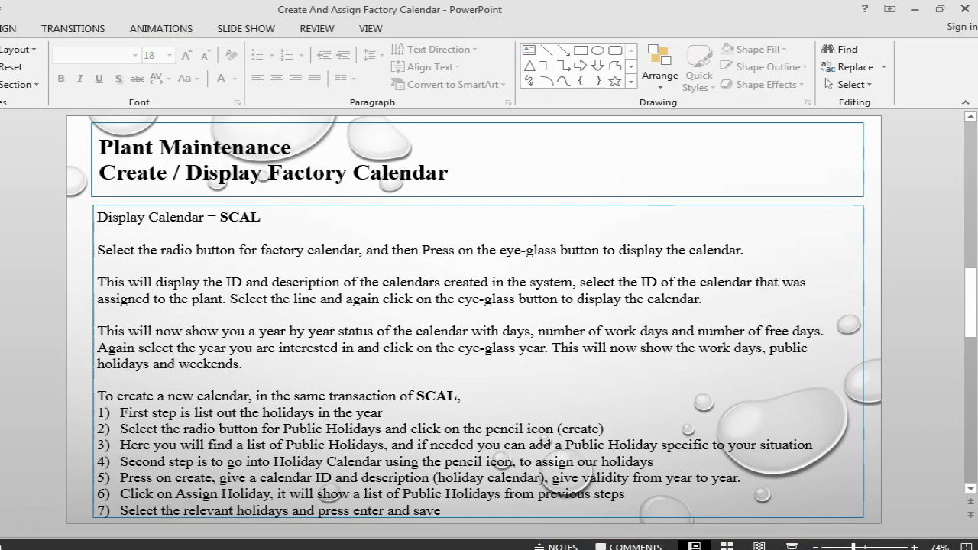